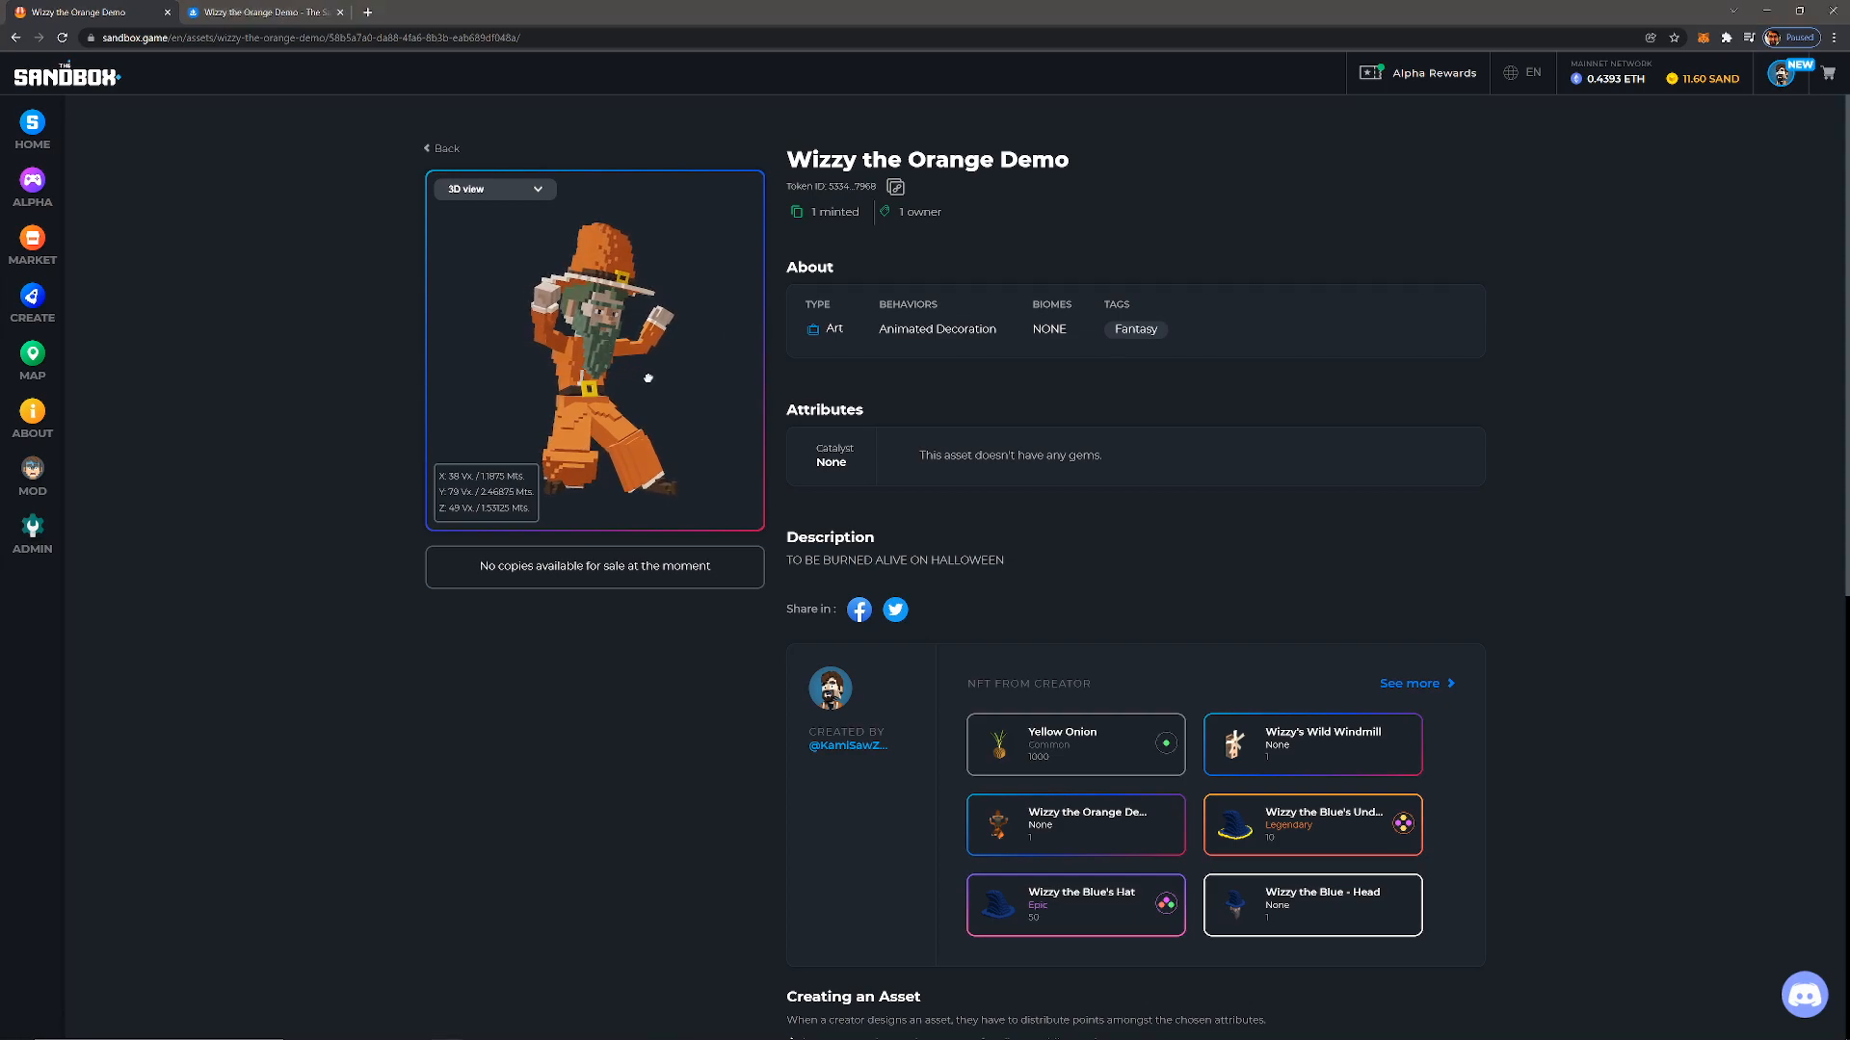
# - Inspect the asset's 3D model on OpenSea, rotating it and viewing the enlarged image
pyautogui.moveTo(648, 379); pyautogui.dragTo(621, 380)
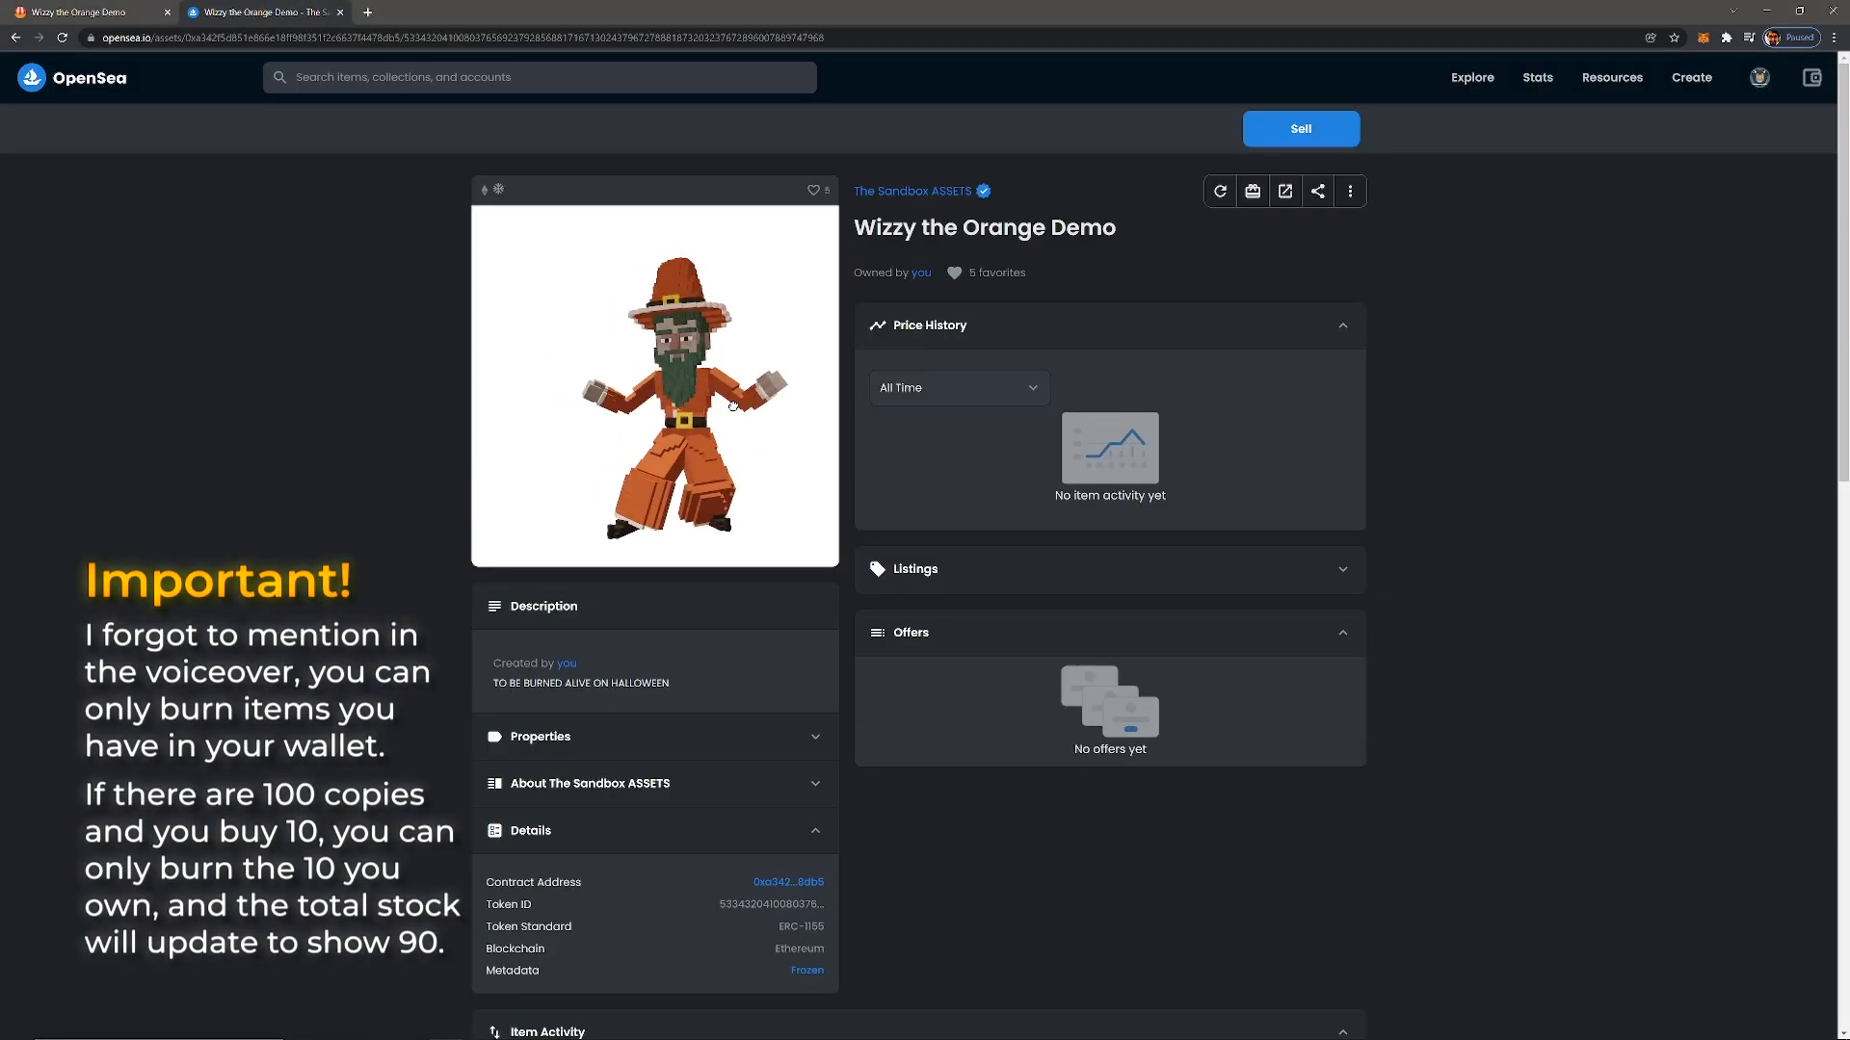
pyautogui.moveTo(673, 409); pyautogui.dragTo(722, 405)
pyautogui.click(734, 409)
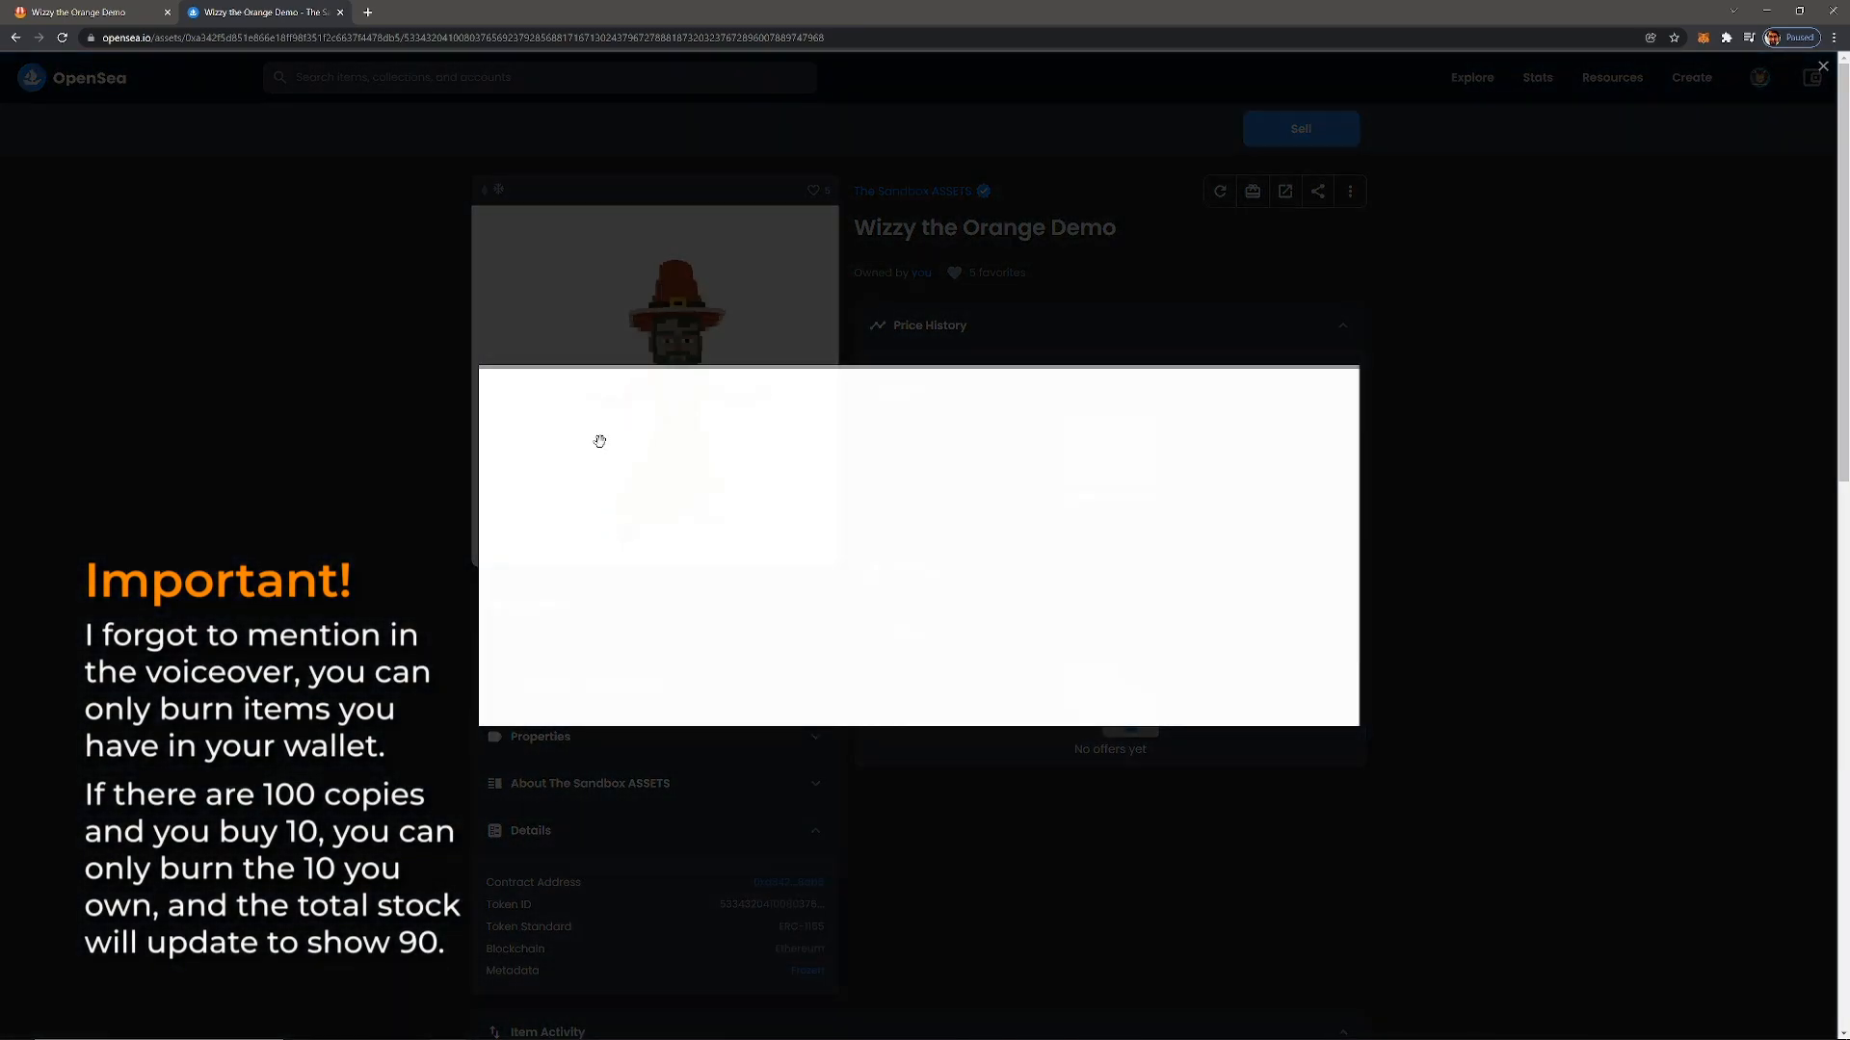
pyautogui.click(901, 431)
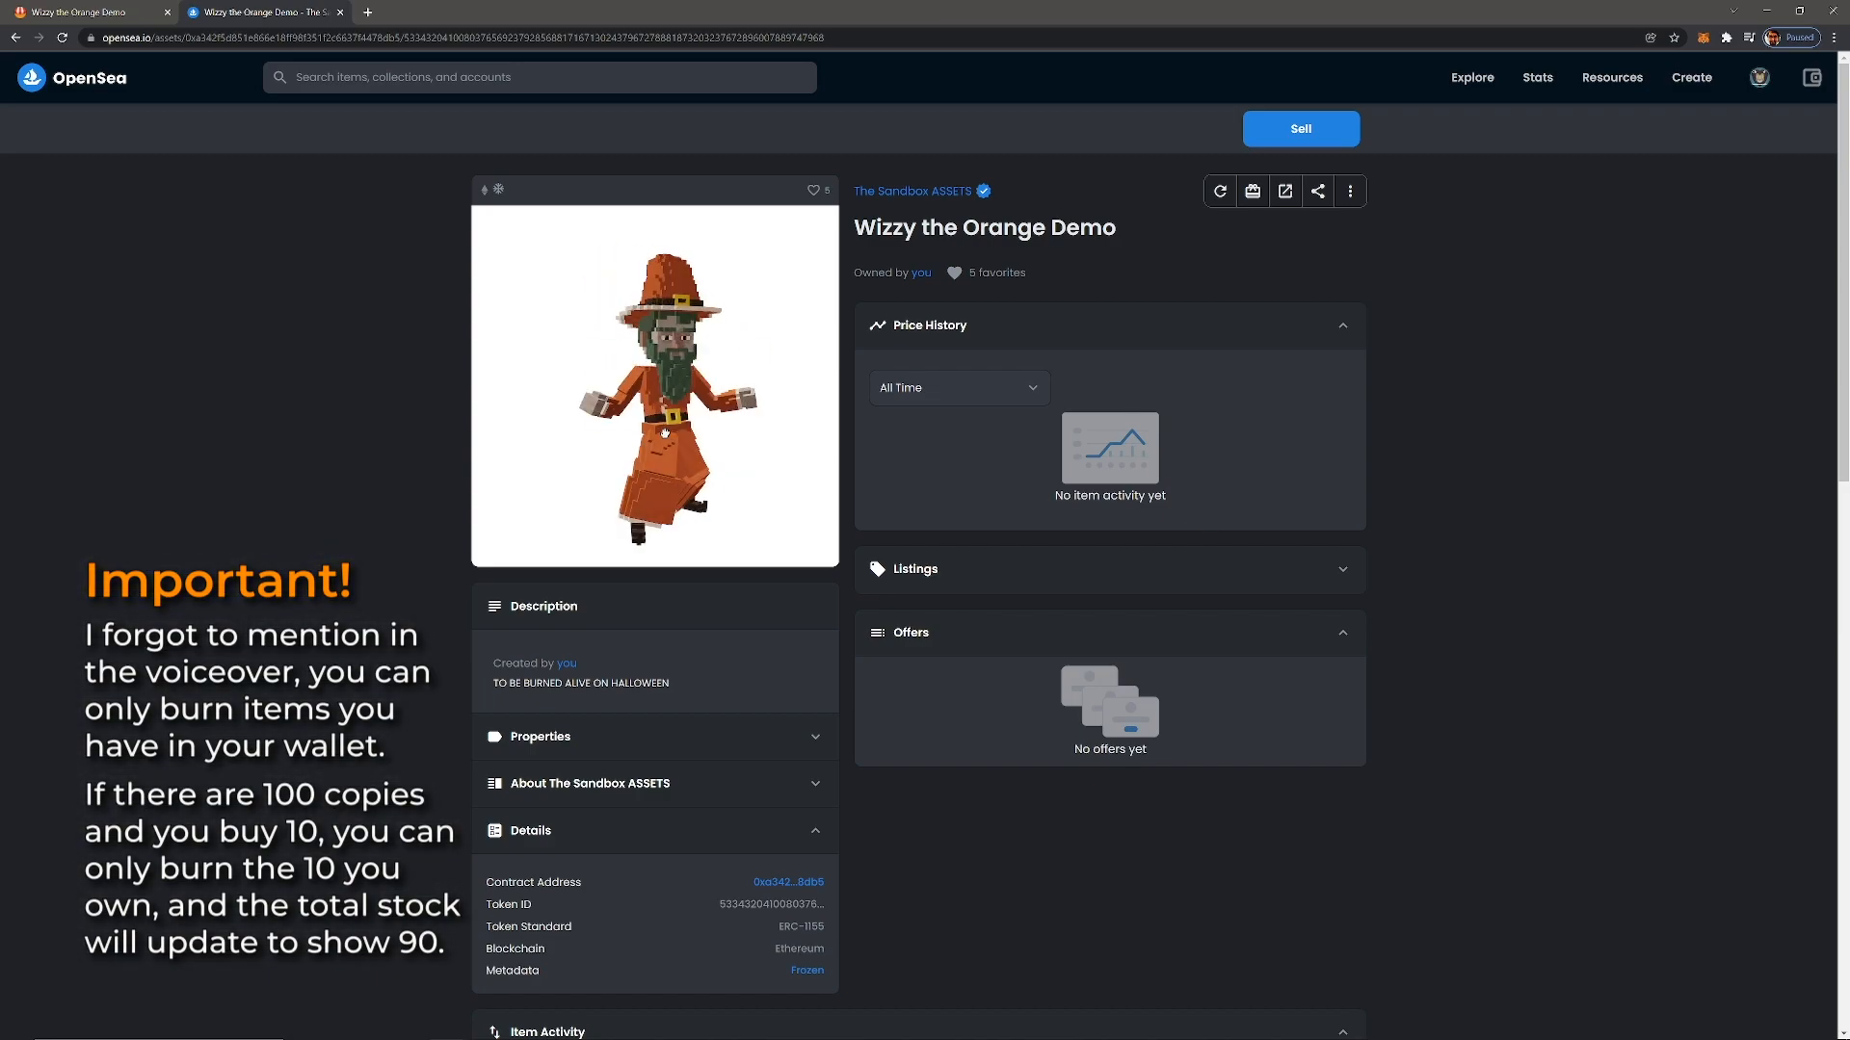
pyautogui.click(669, 428)
pyautogui.click(737, 896)
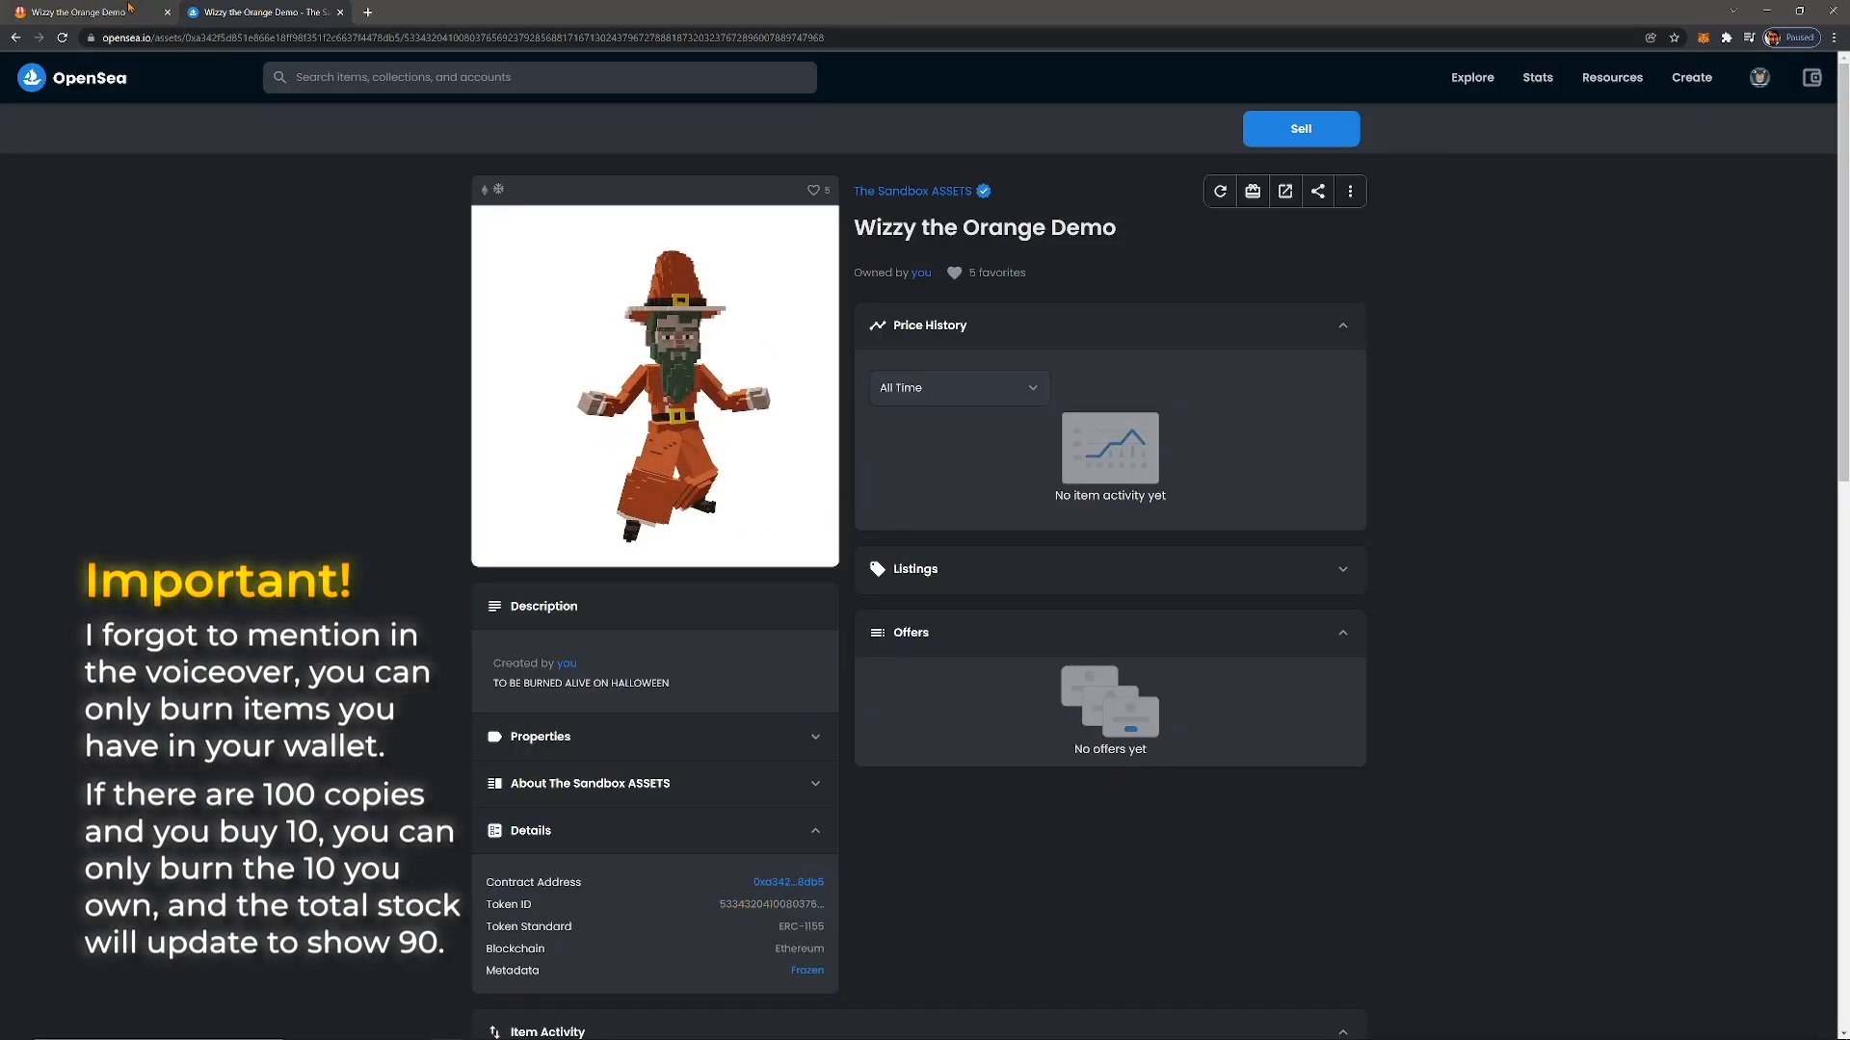
# - Check the asset on The Sandbox site, then copy its Token ID from the OpenSea listing
pyautogui.hotkey('ctrl', 'shift', 'Tab')
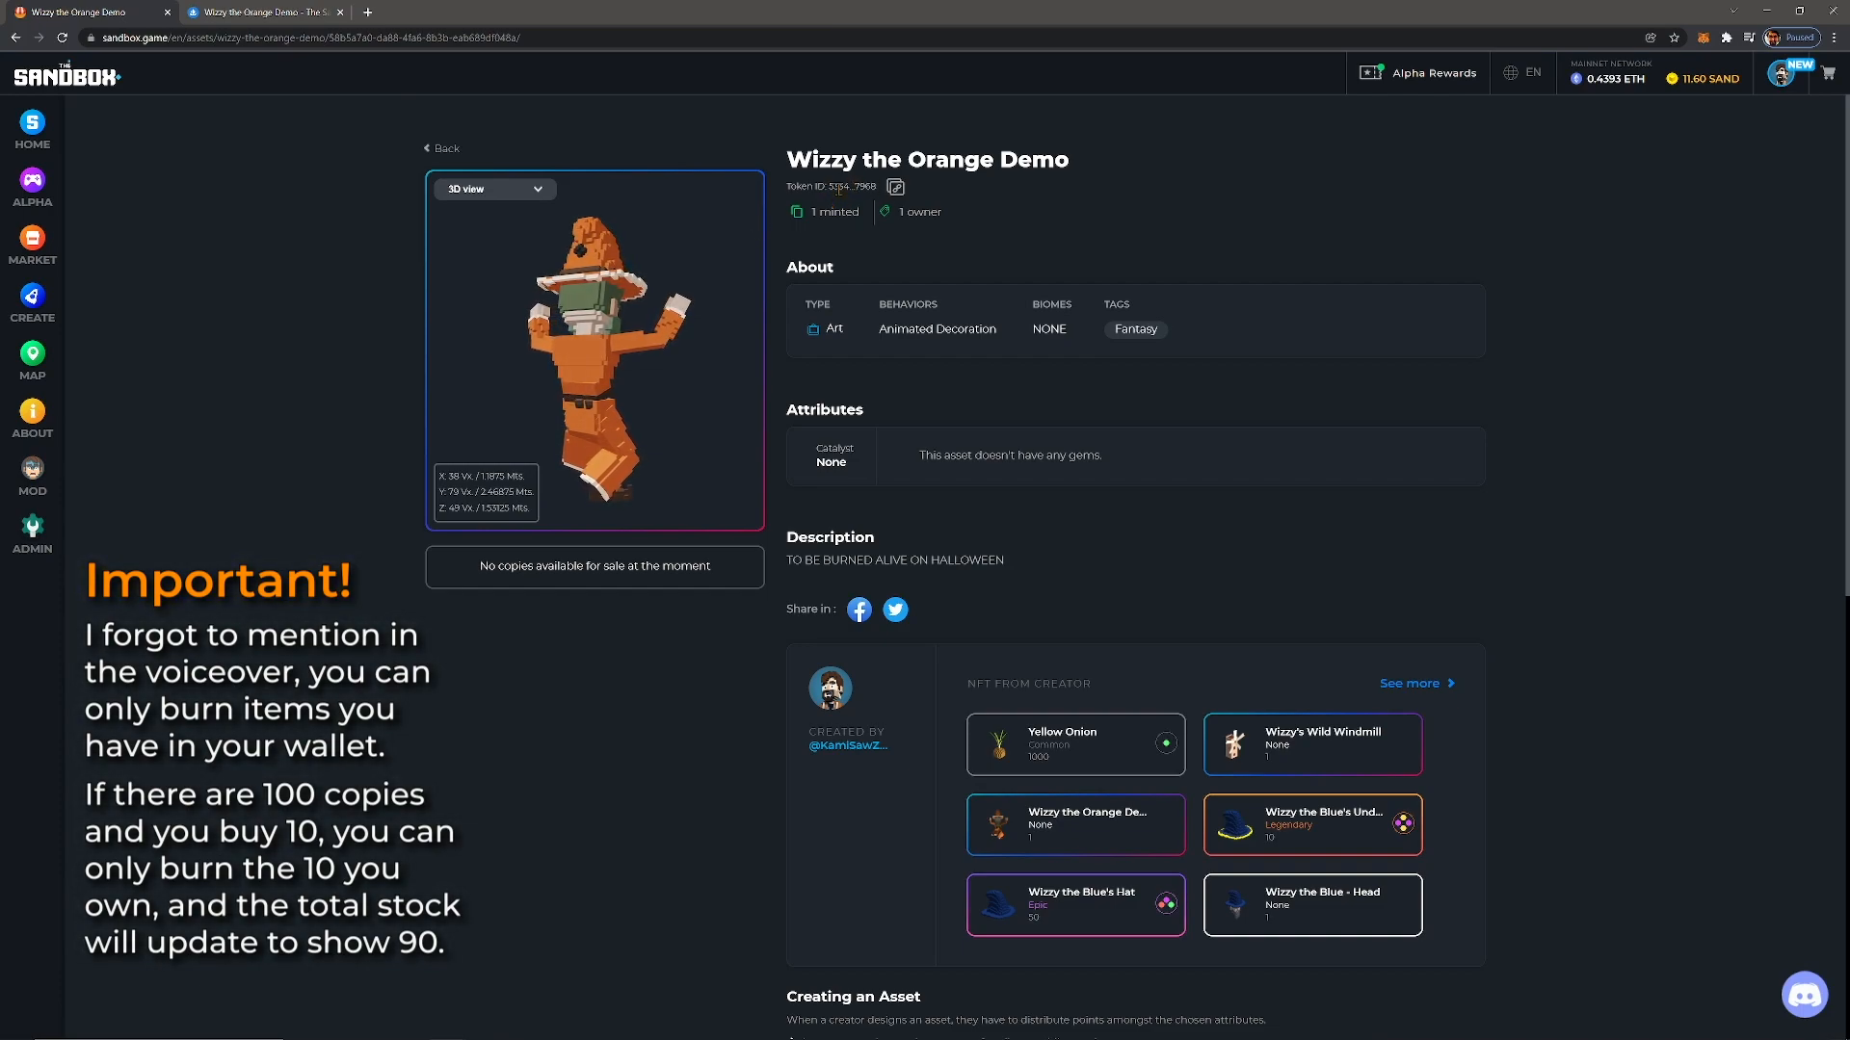
pyautogui.click(262, 12)
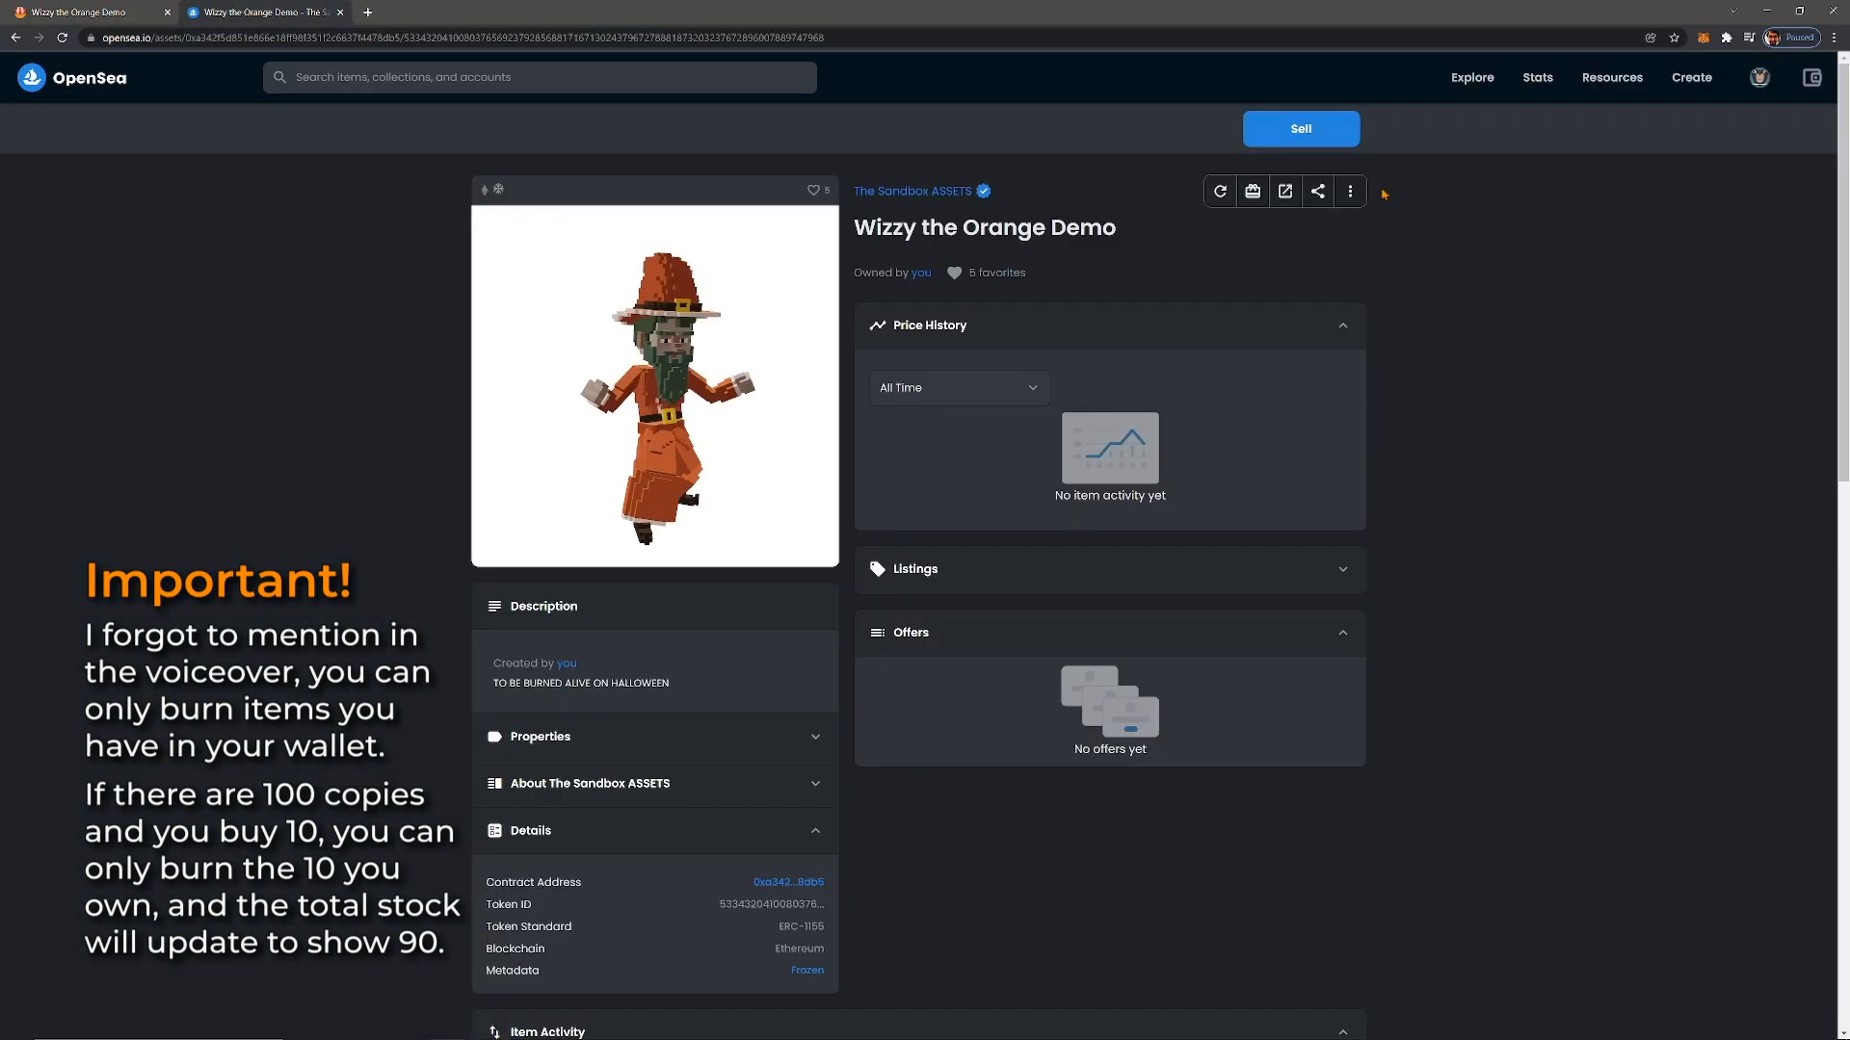
pyautogui.click(1286, 190)
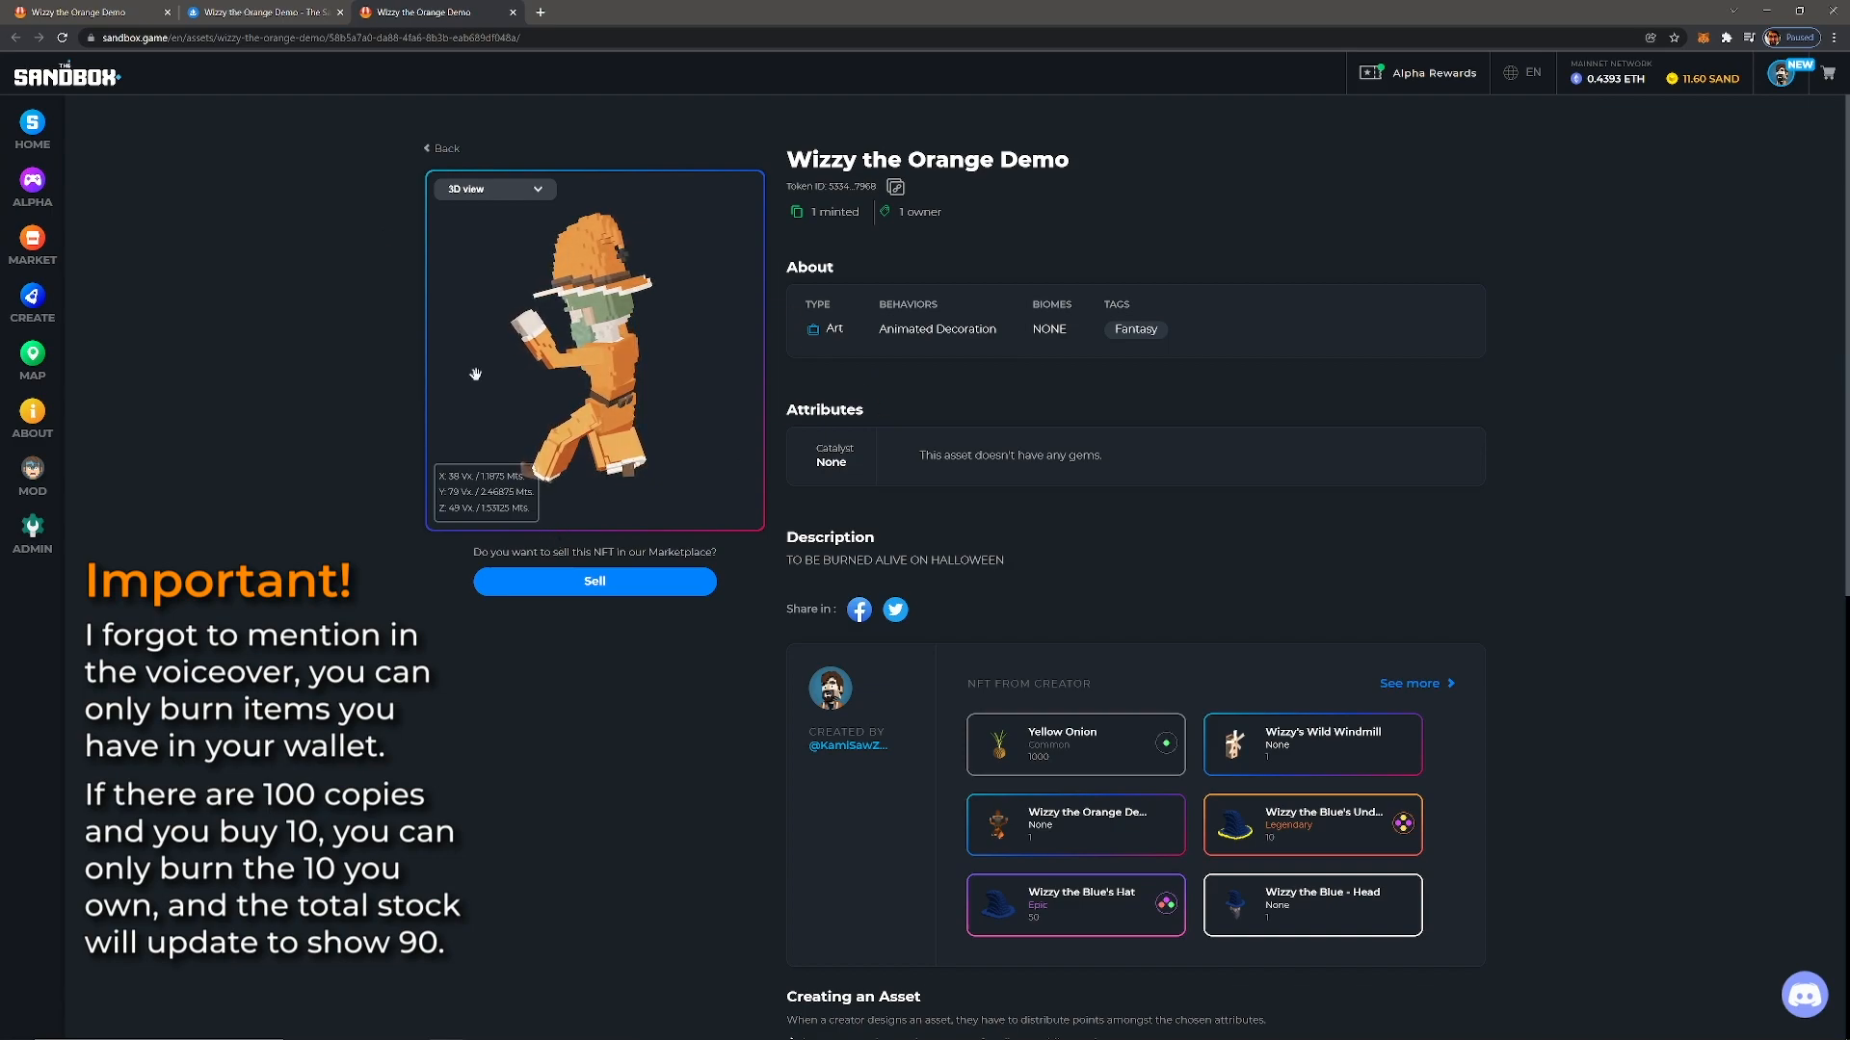
pyautogui.click(512, 13)
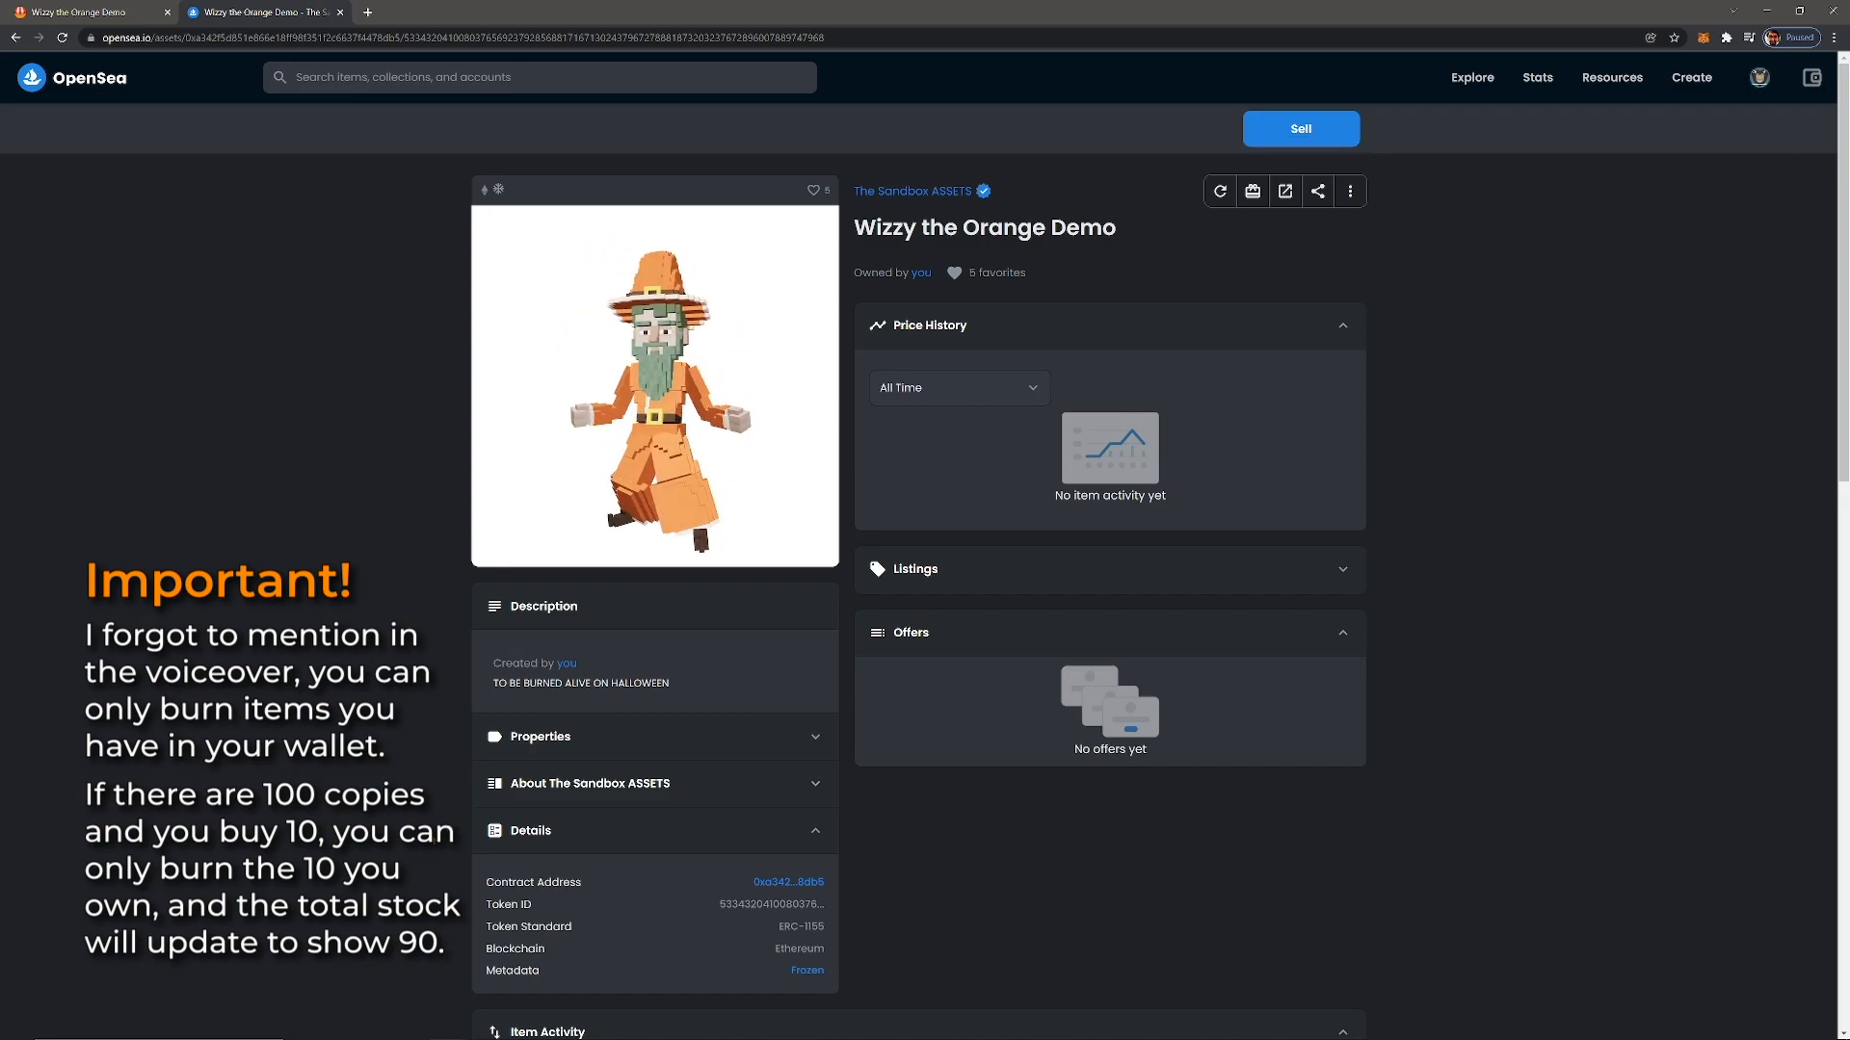
pyautogui.scroll(-1, 735, 841)
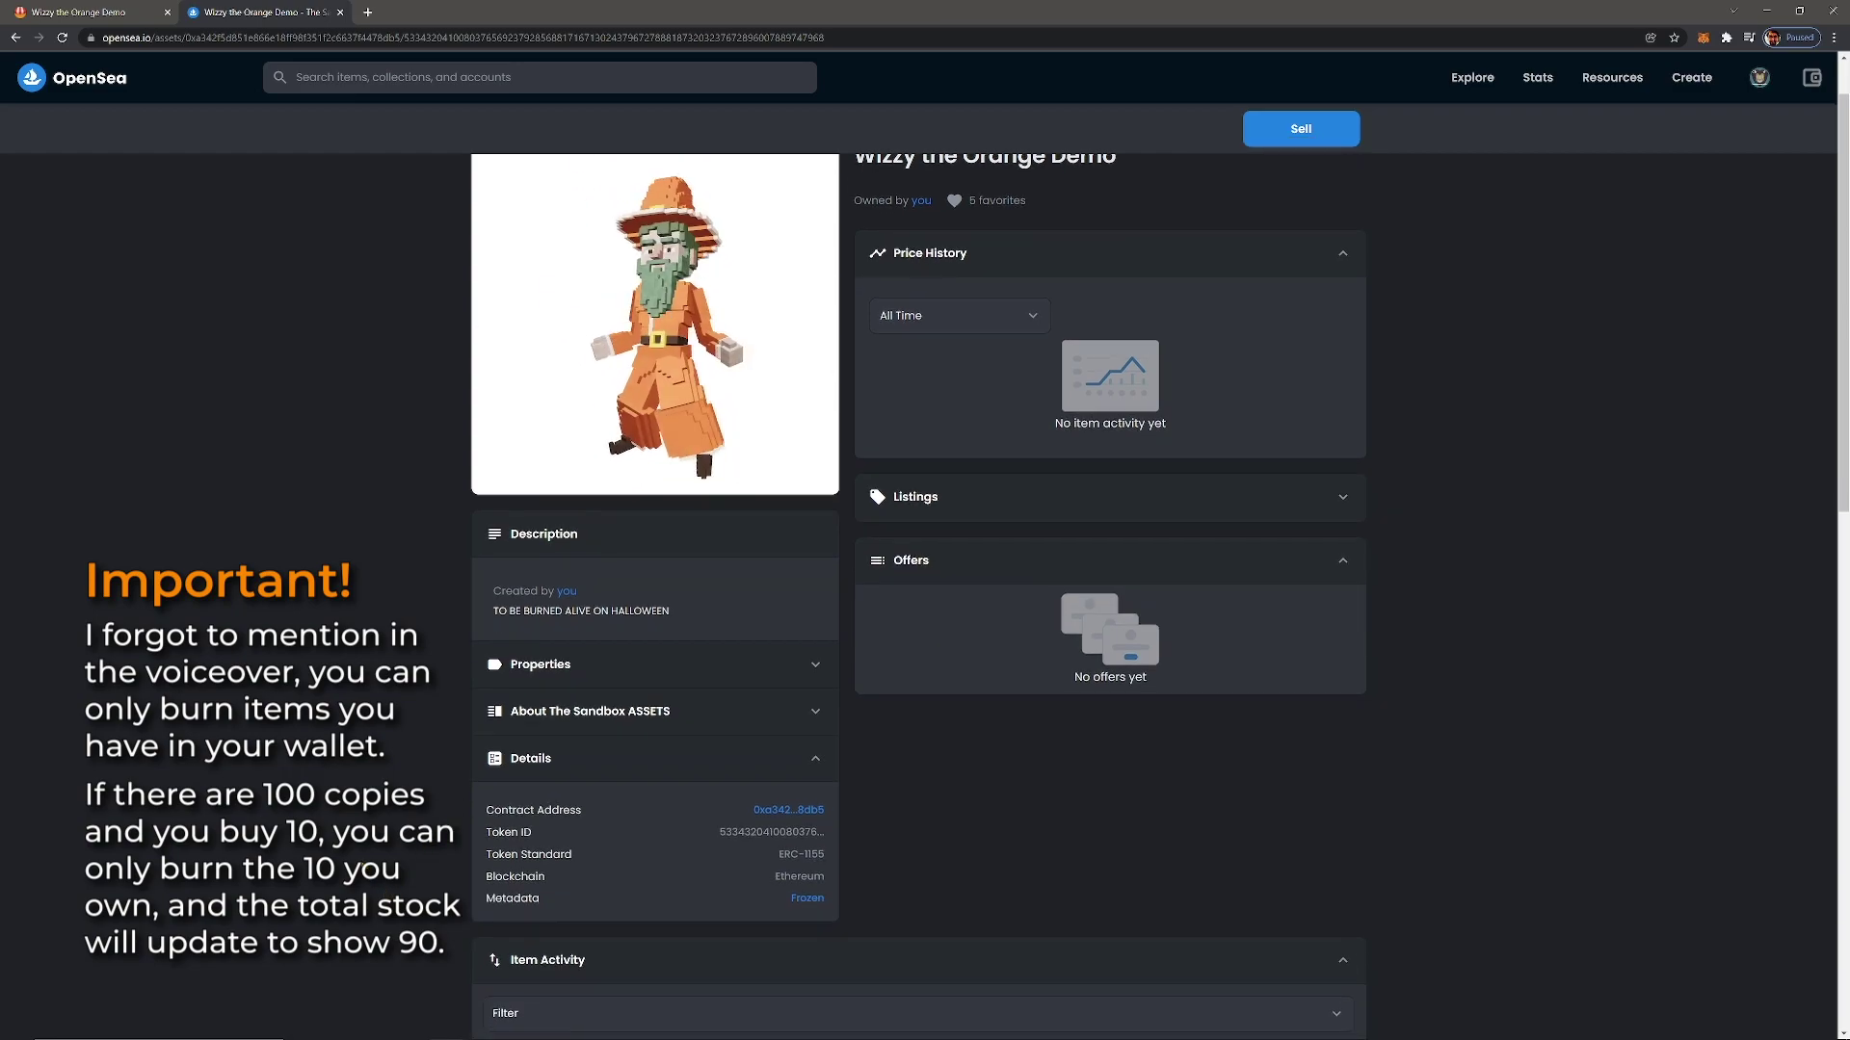
pyautogui.click(752, 832)
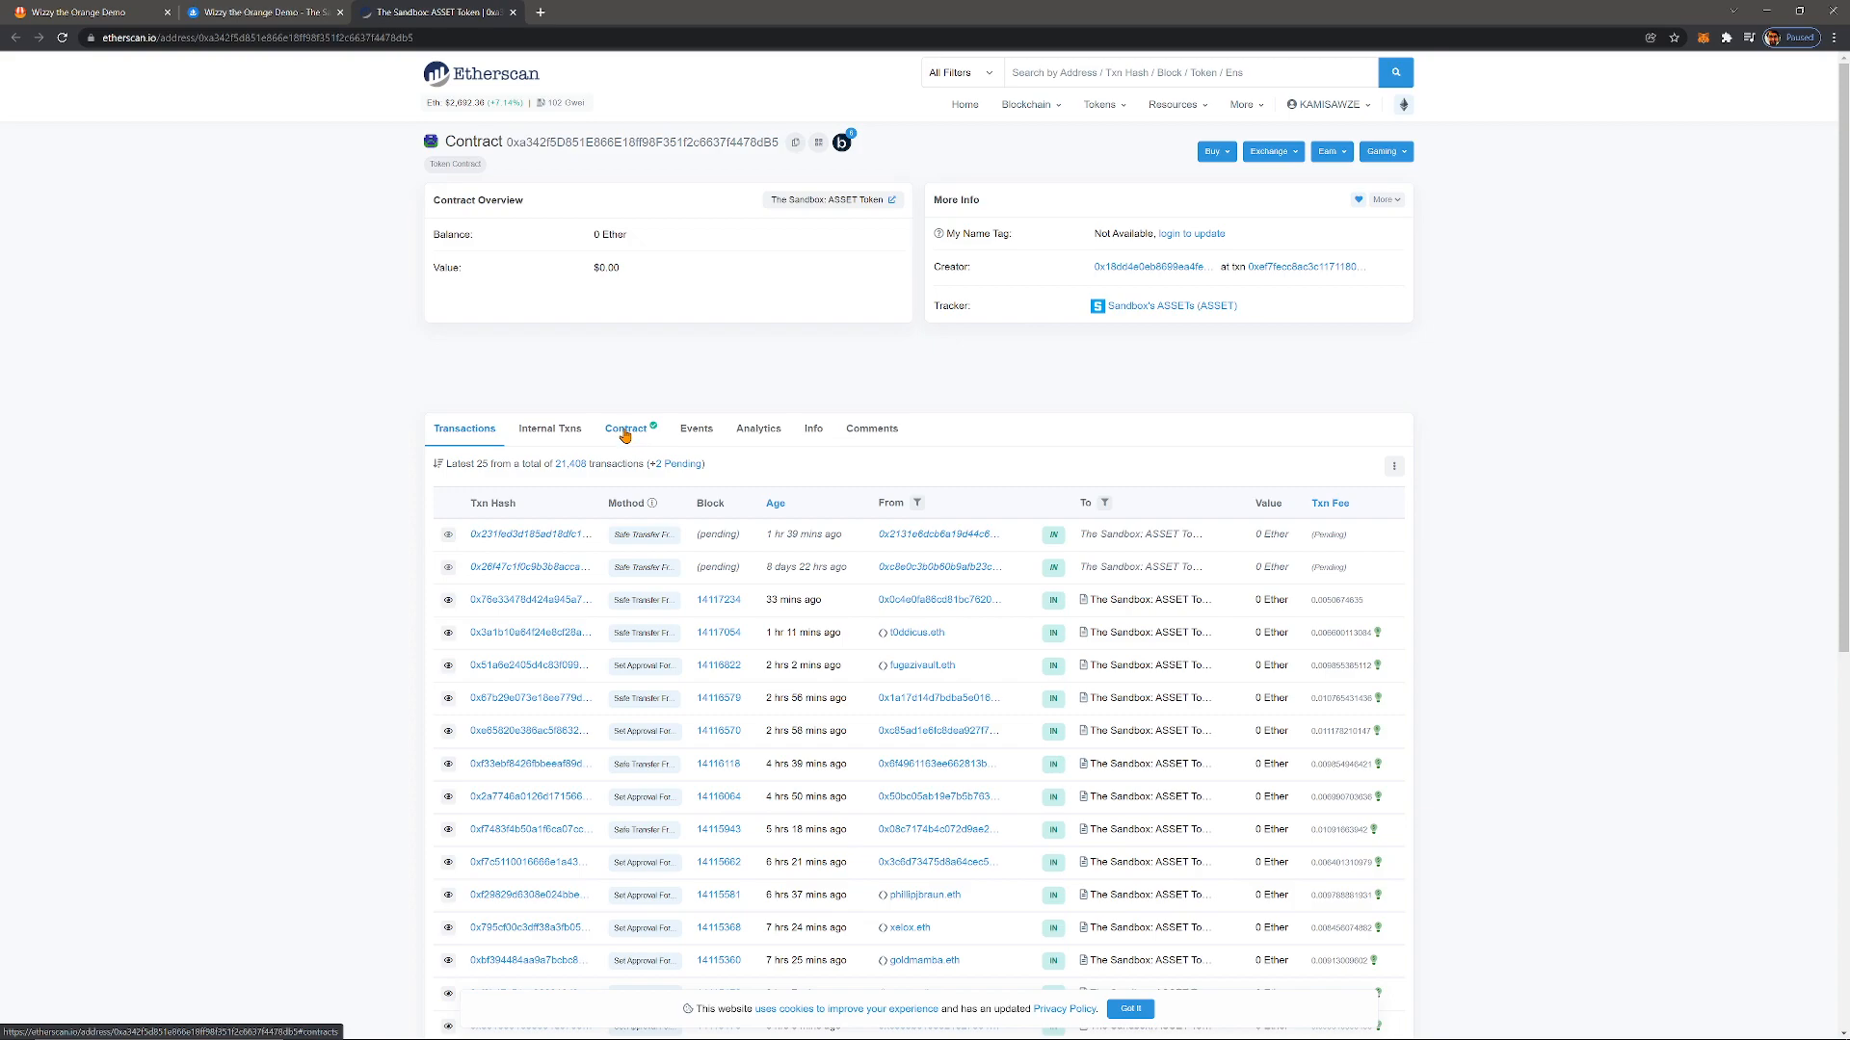
# - Connect MetaMask to the Sandbox ASSET contract's Write as Proxy functions via Connect to Web3
pyautogui.click(626, 429)
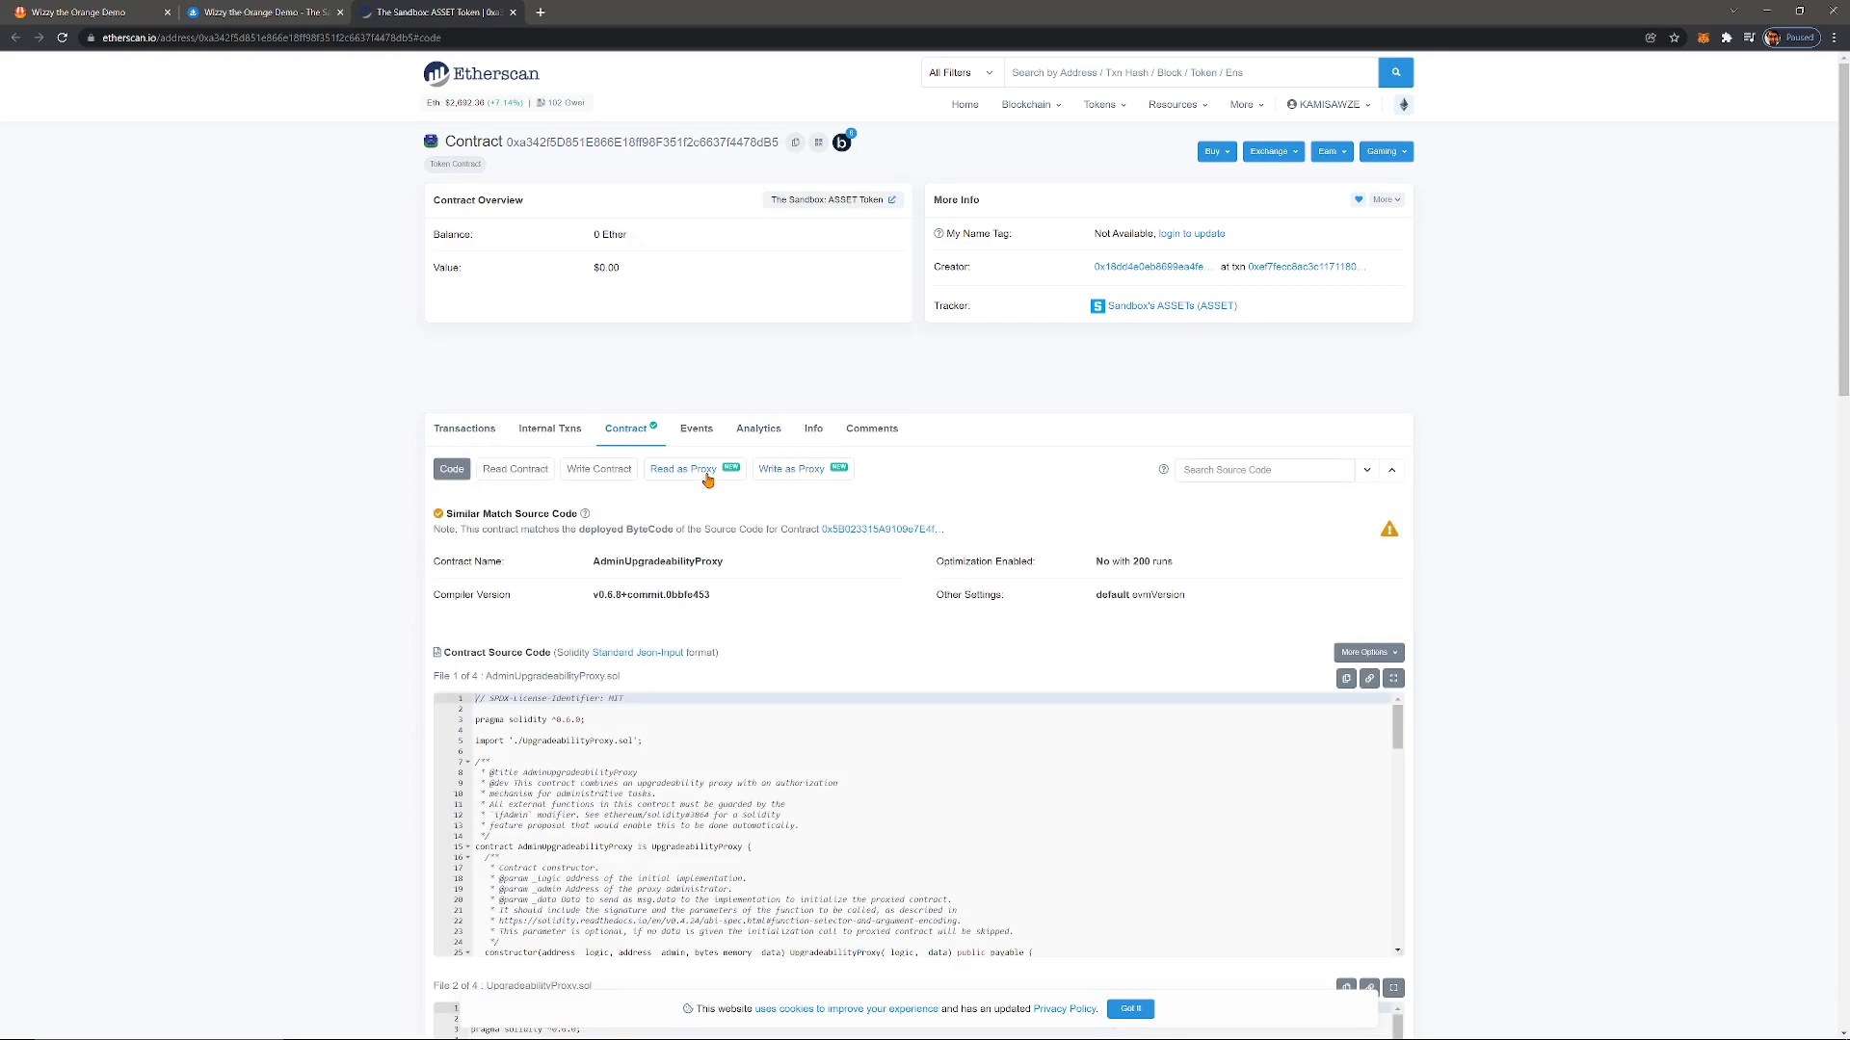
pyautogui.click(769, 473)
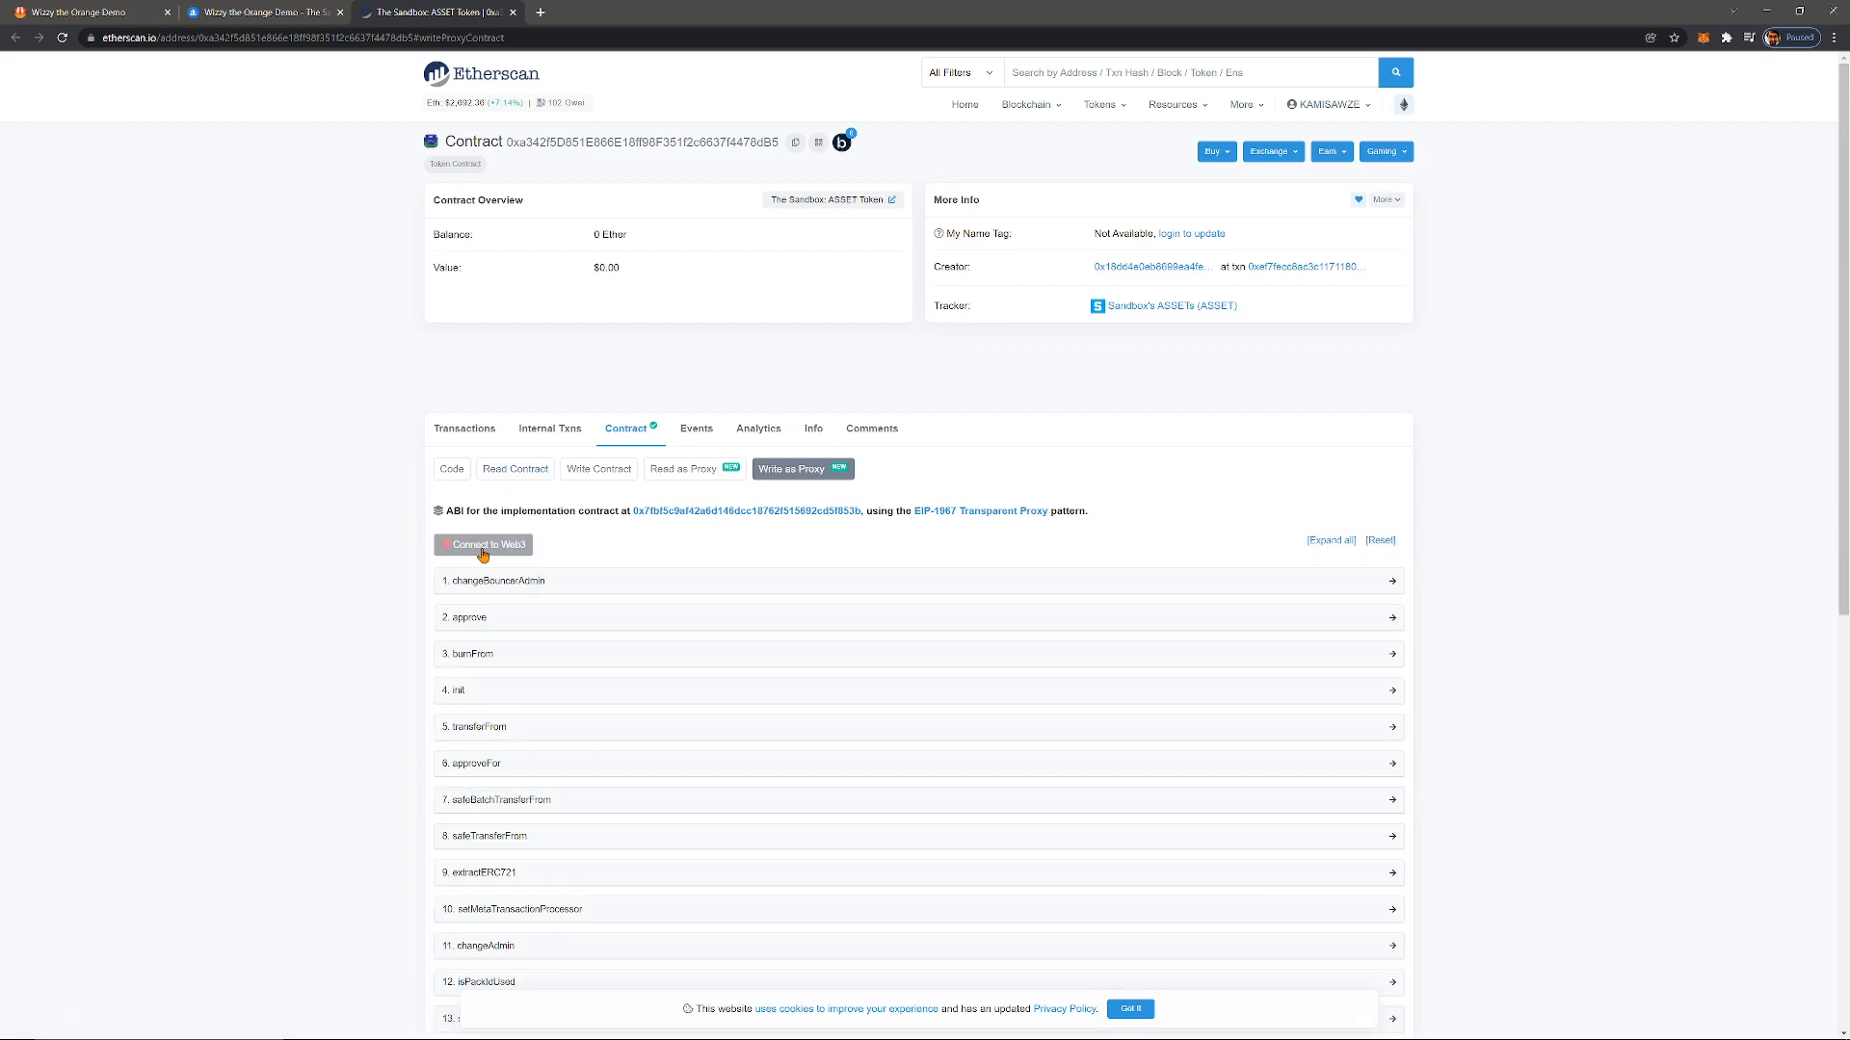
pyautogui.click(483, 546)
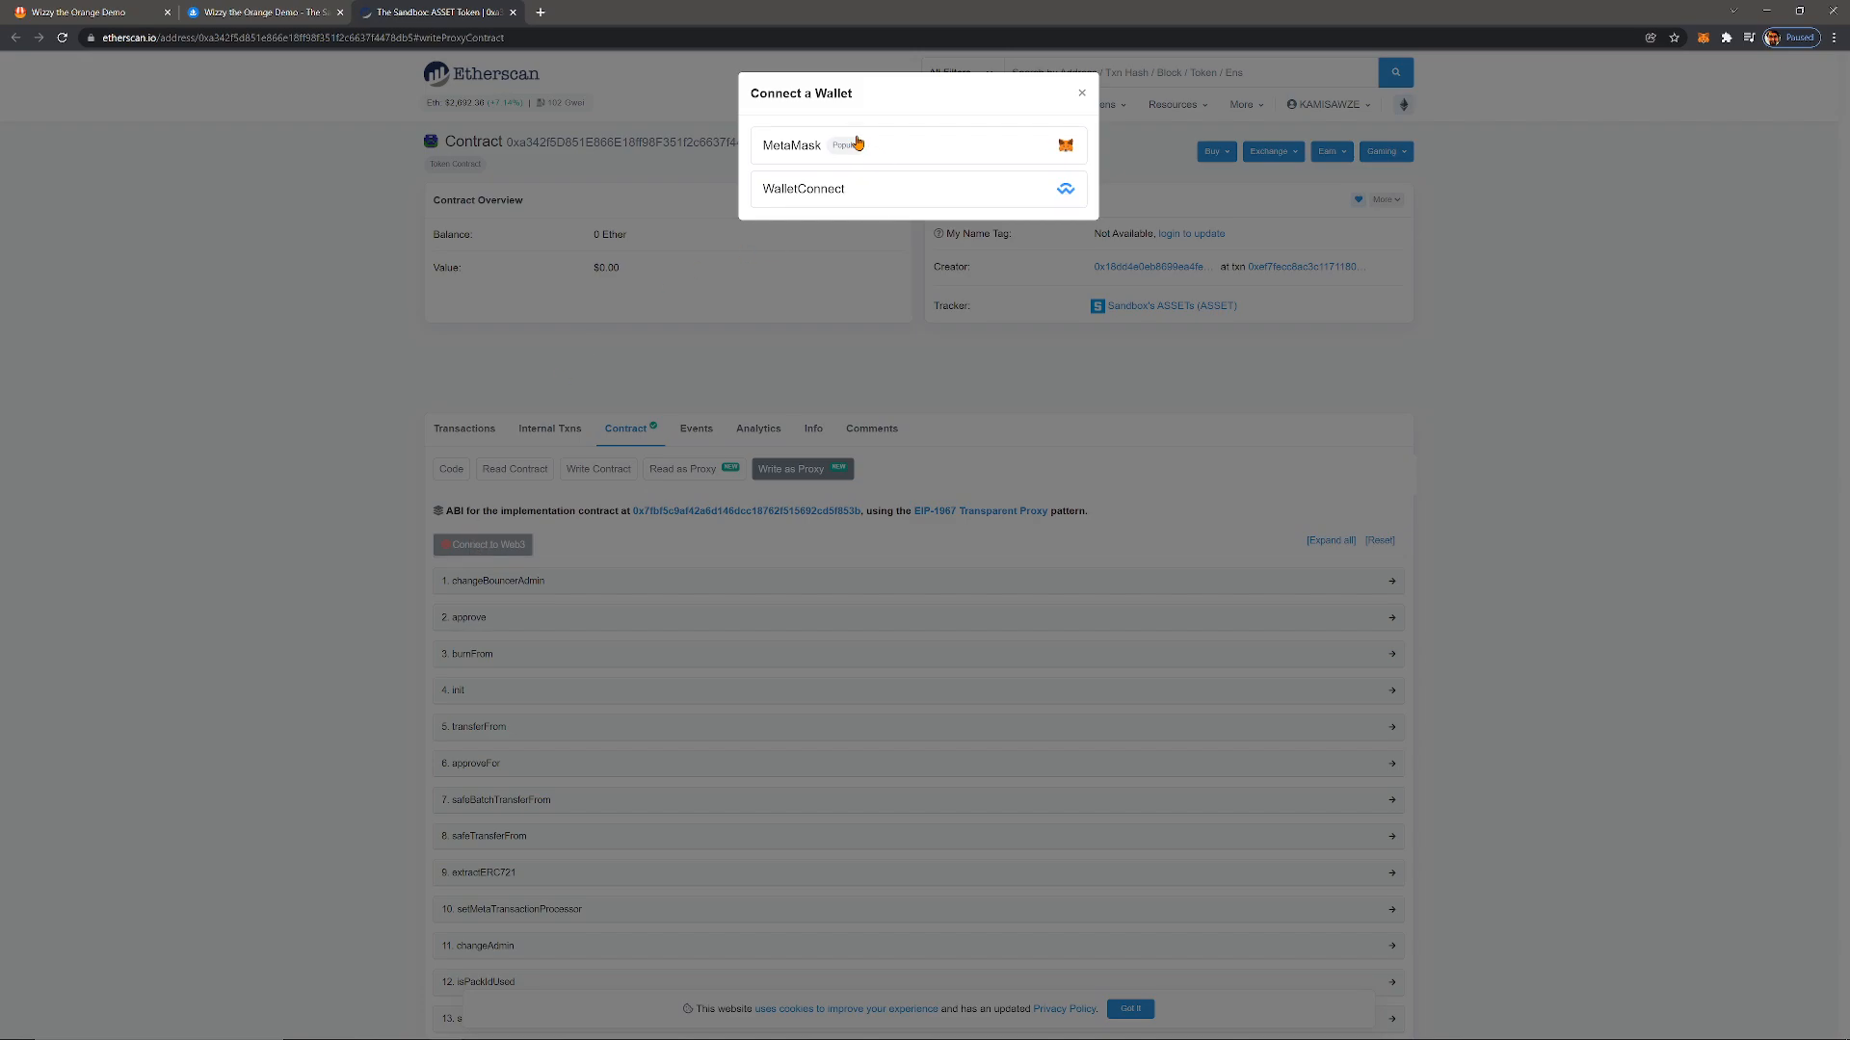
pyautogui.click(905, 147)
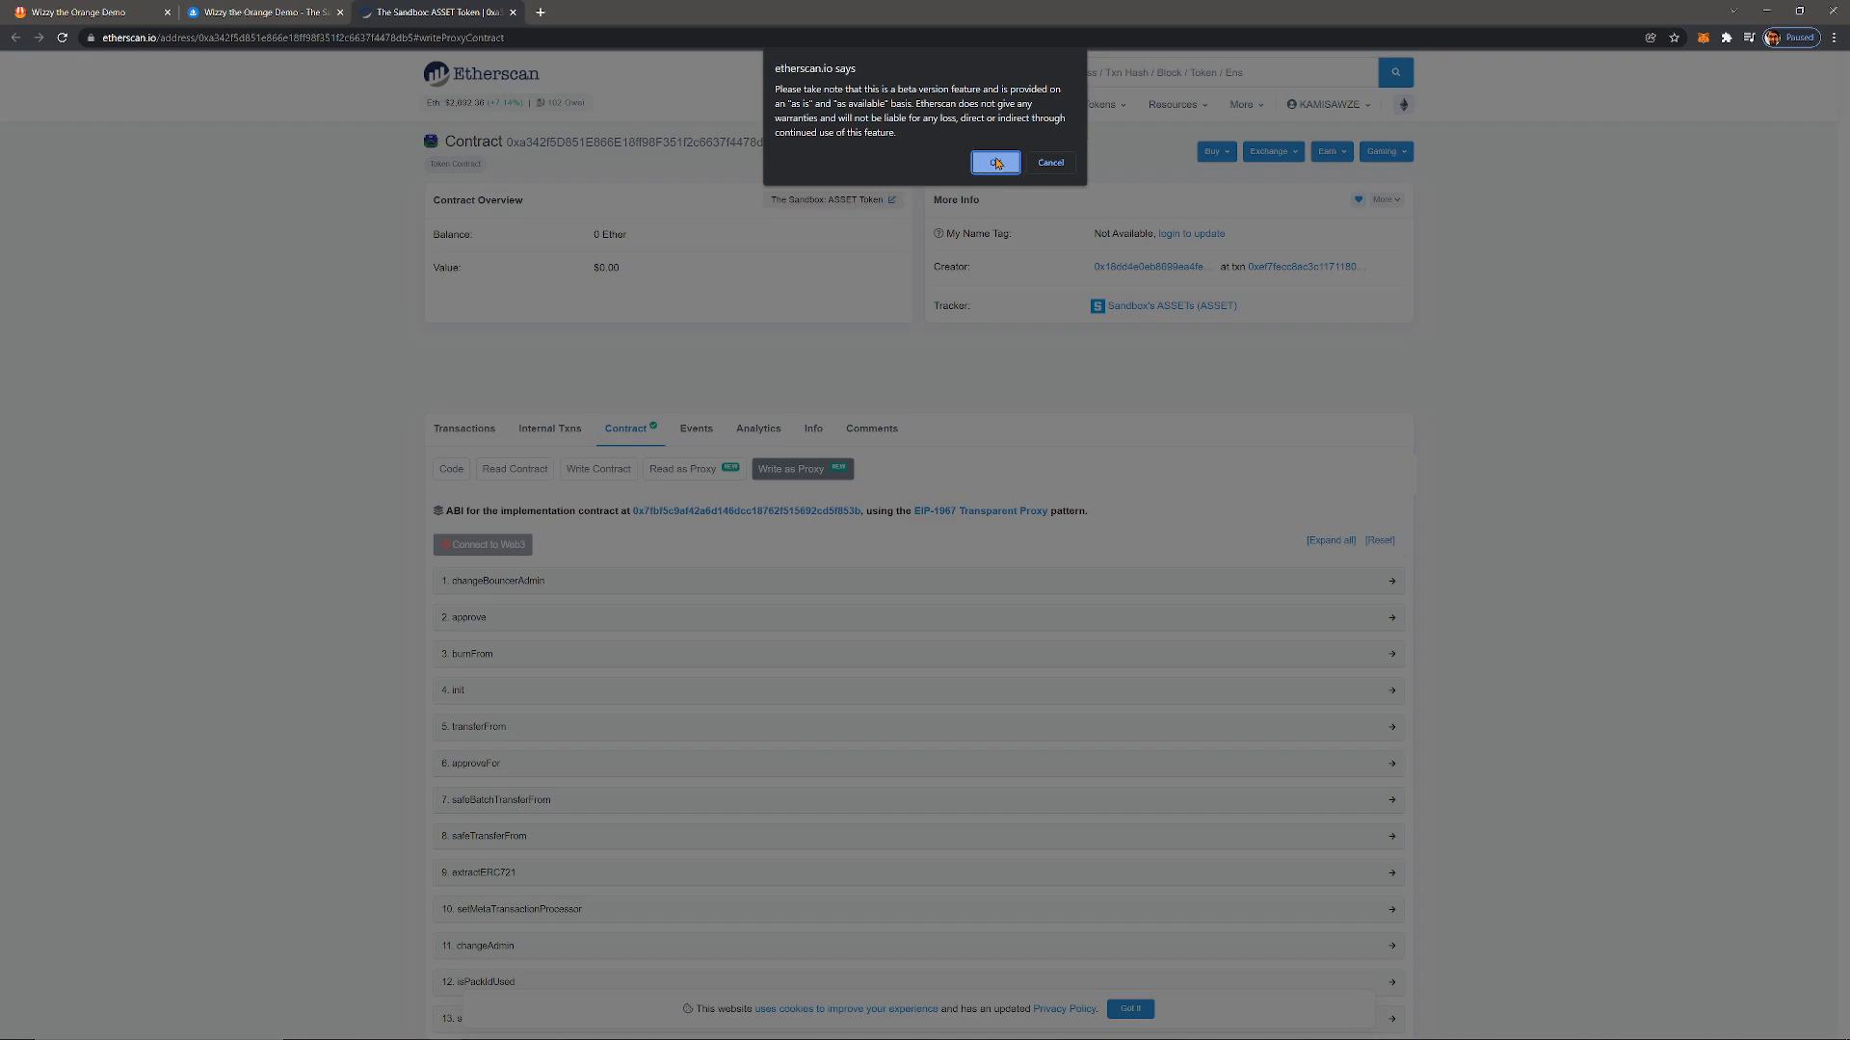
pyautogui.click(997, 164)
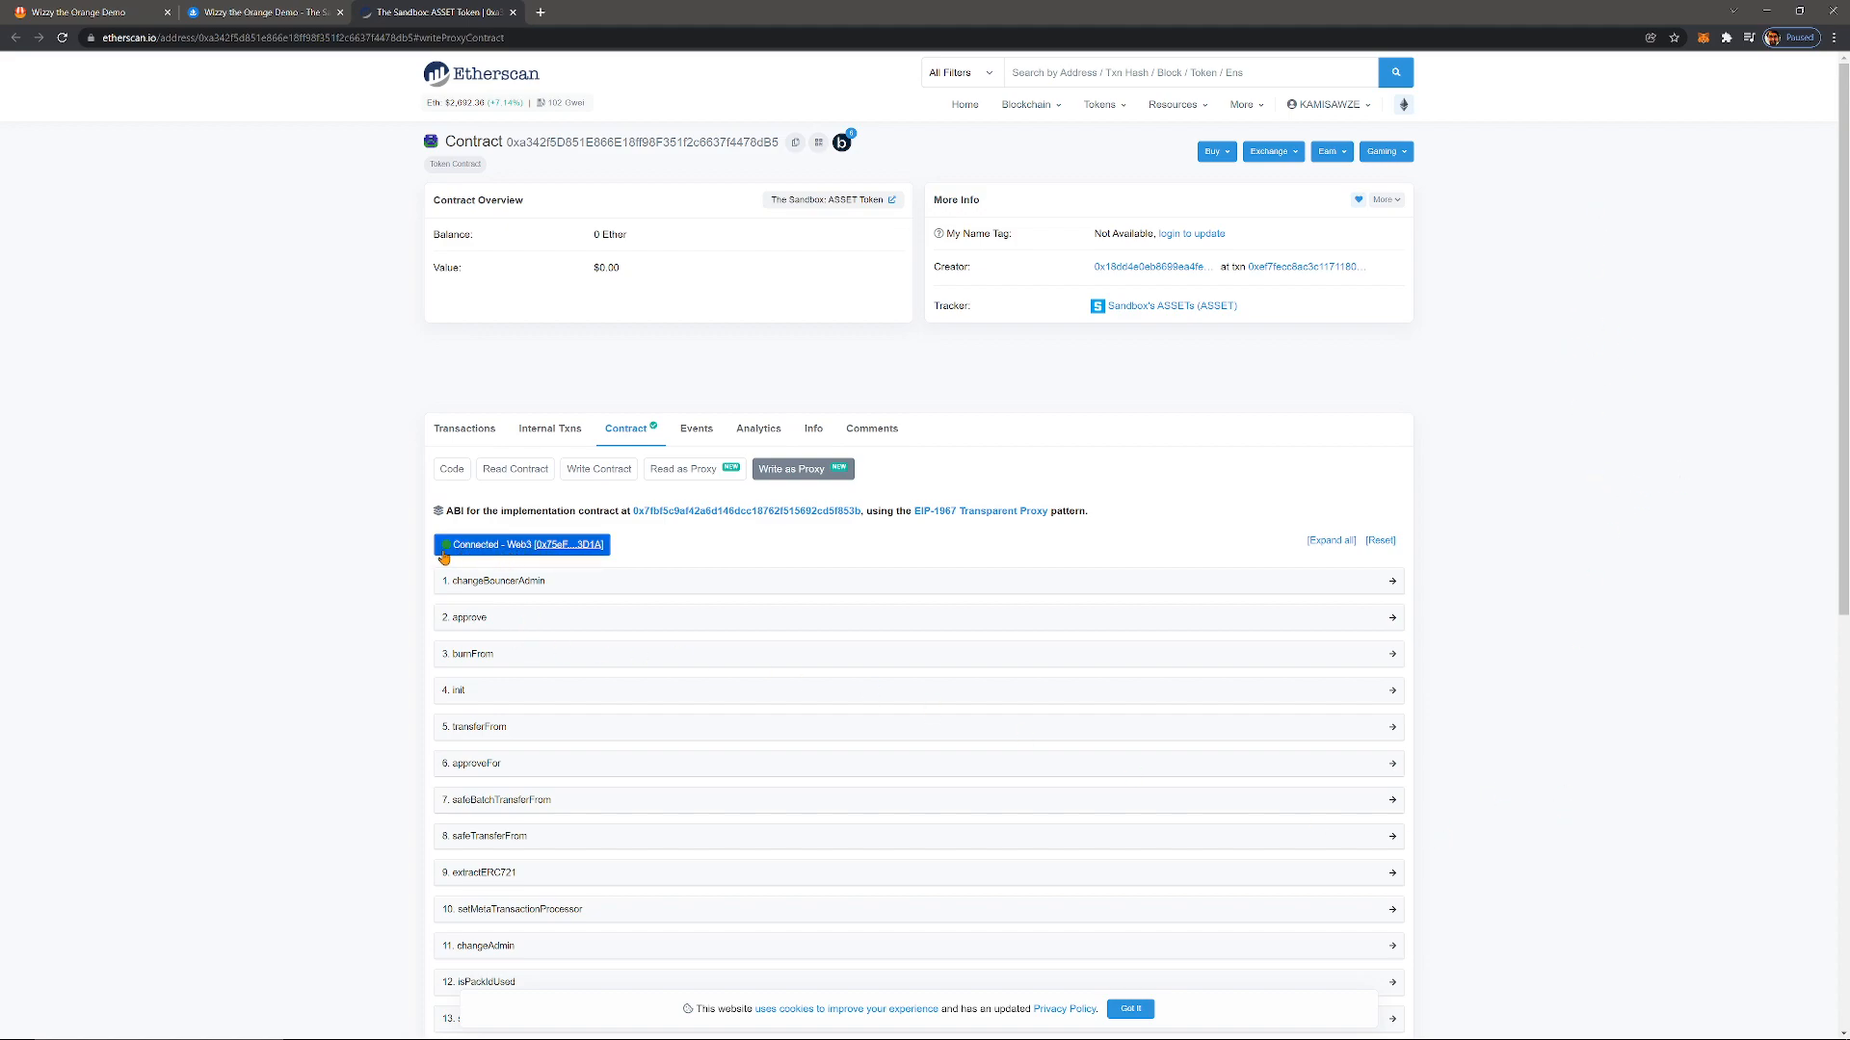
pyautogui.scroll(-2, 400, 555)
pyautogui.scroll(-2, 391, 564)
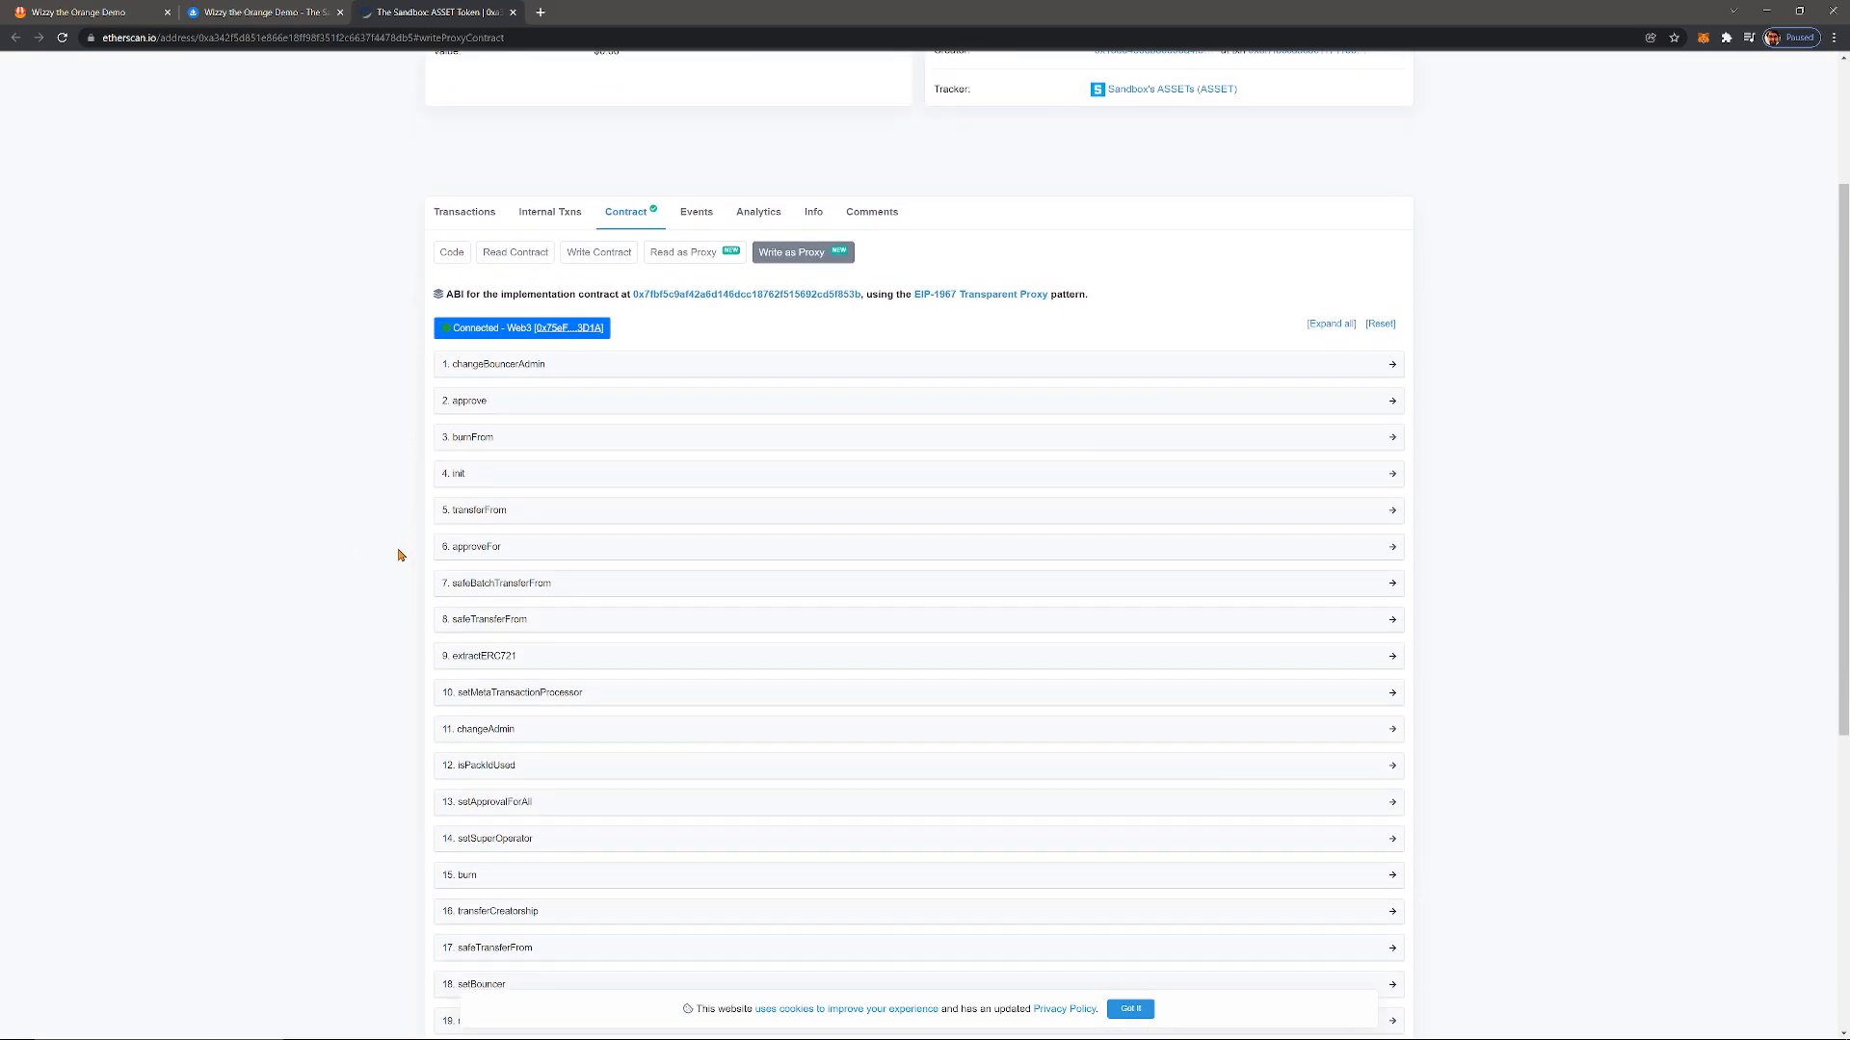
pyautogui.scroll(-1, 385, 578)
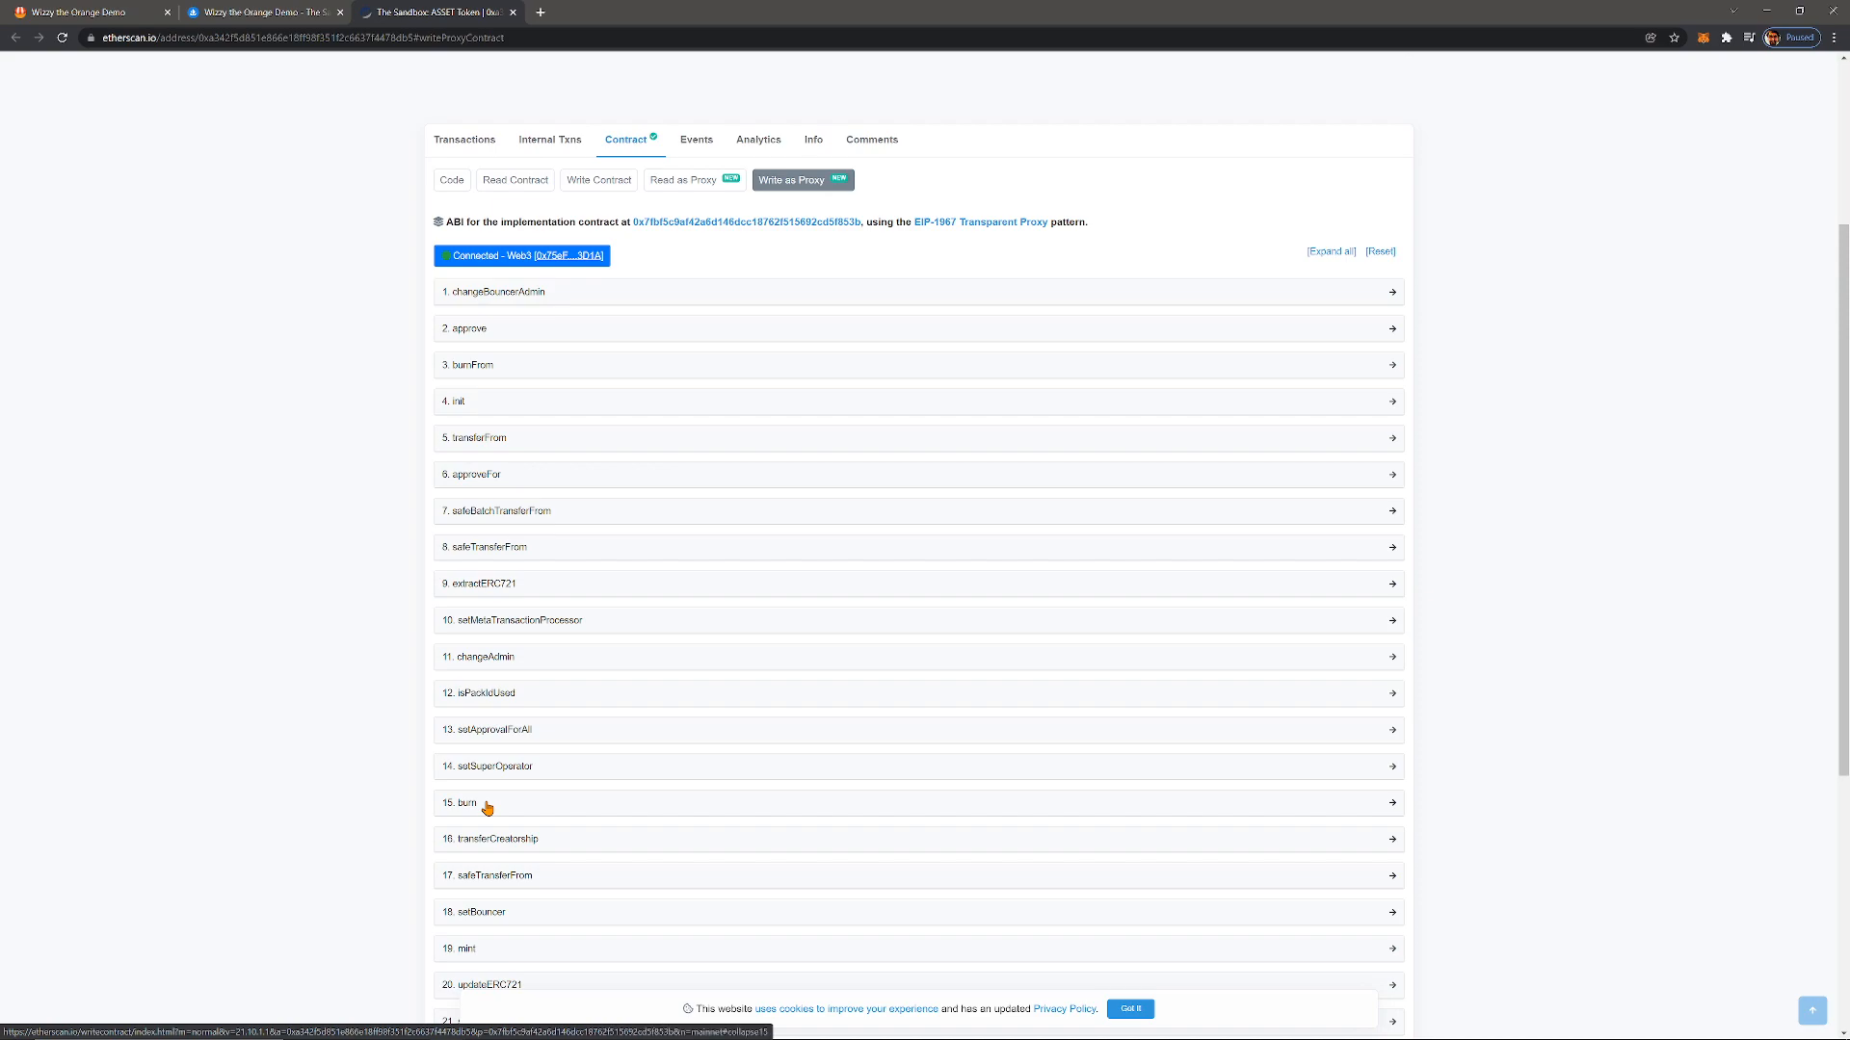
# - Paste the asset's token ID into the burn function's id field and set amount to 1
pyautogui.click(486, 807)
pyautogui.scroll(-2, 419, 809)
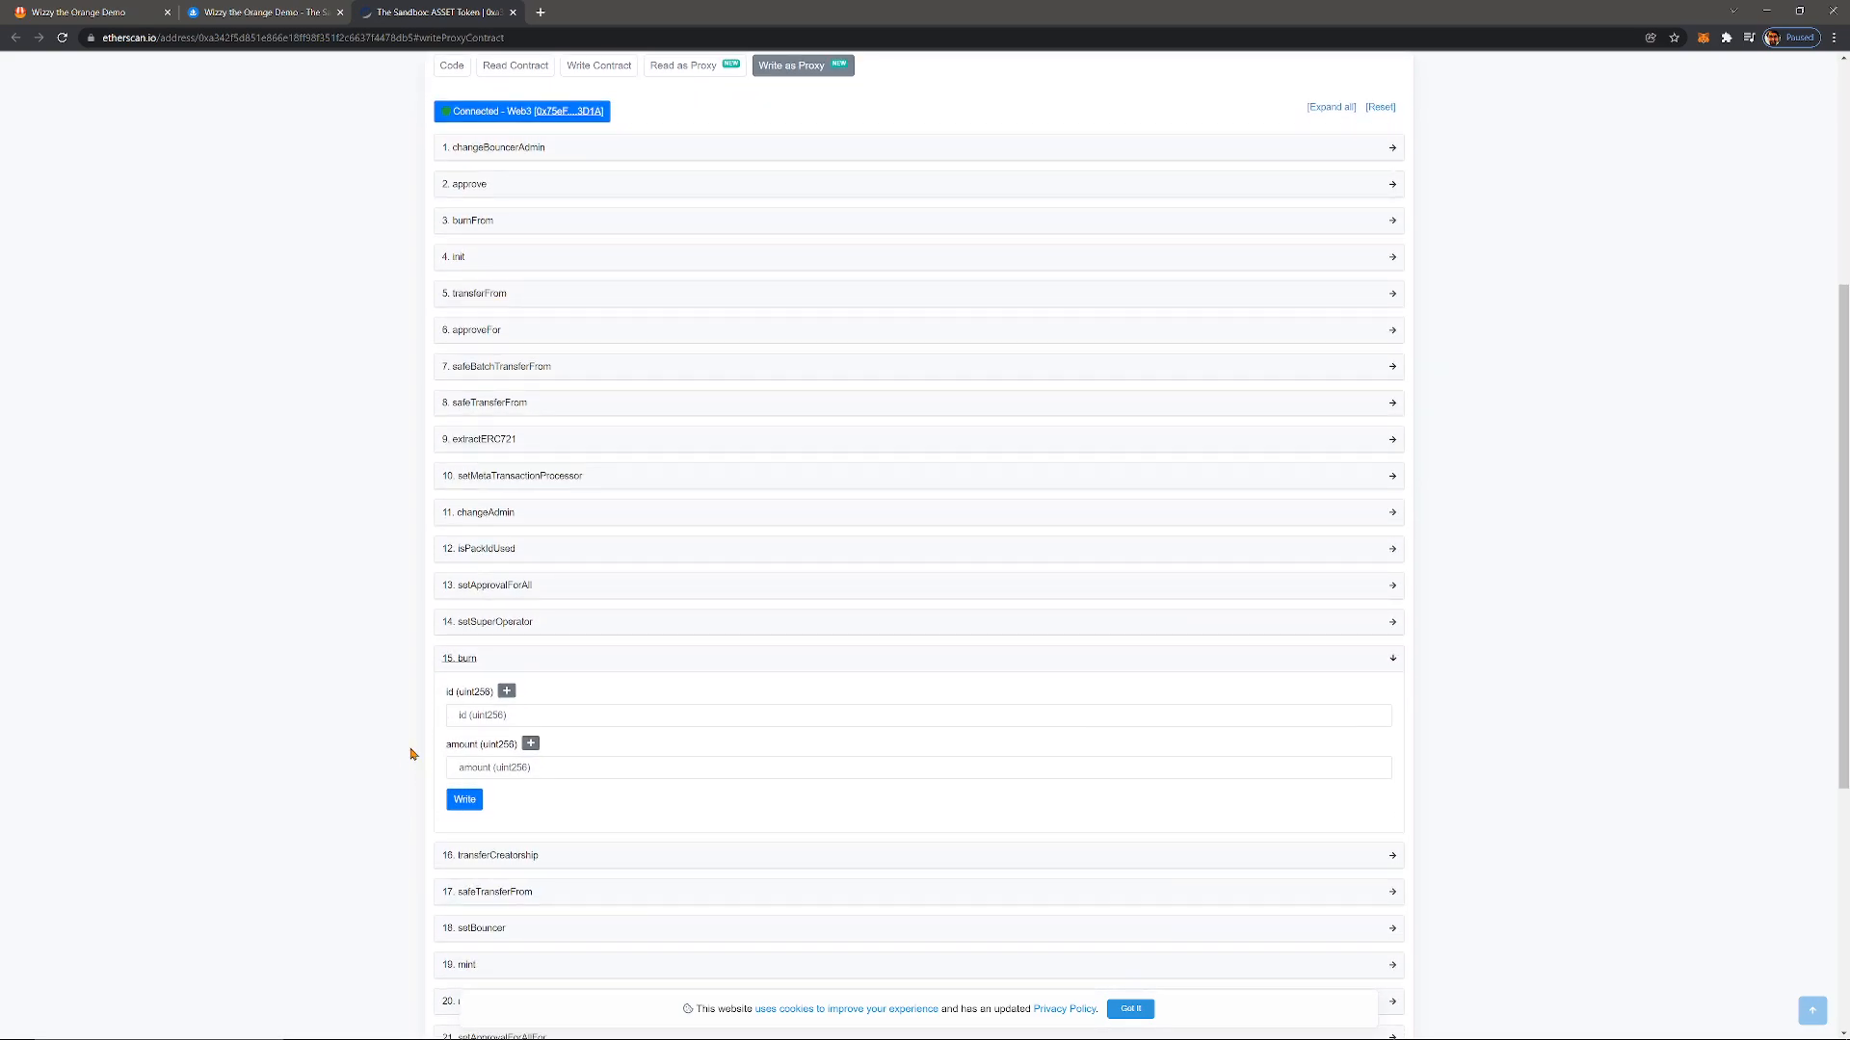
pyautogui.click(478, 572)
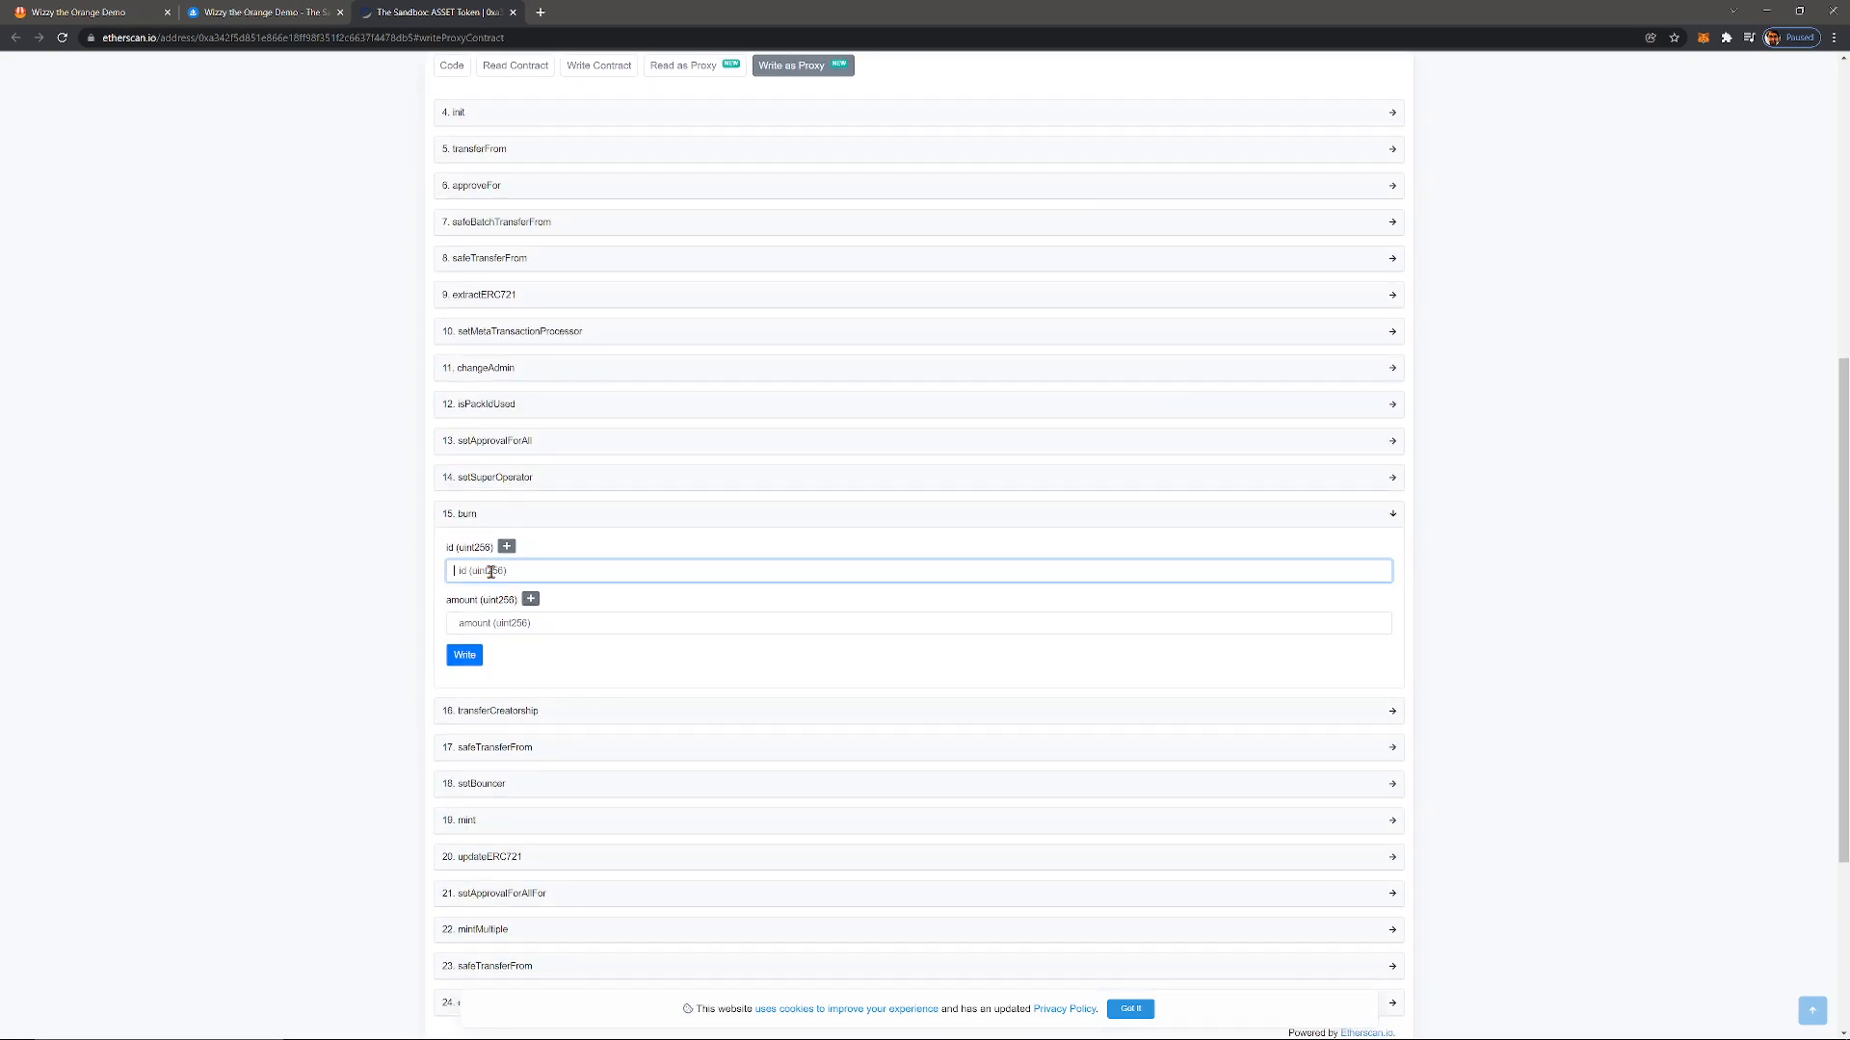
pyautogui.rightClick(492, 571)
pyautogui.click(603, 684)
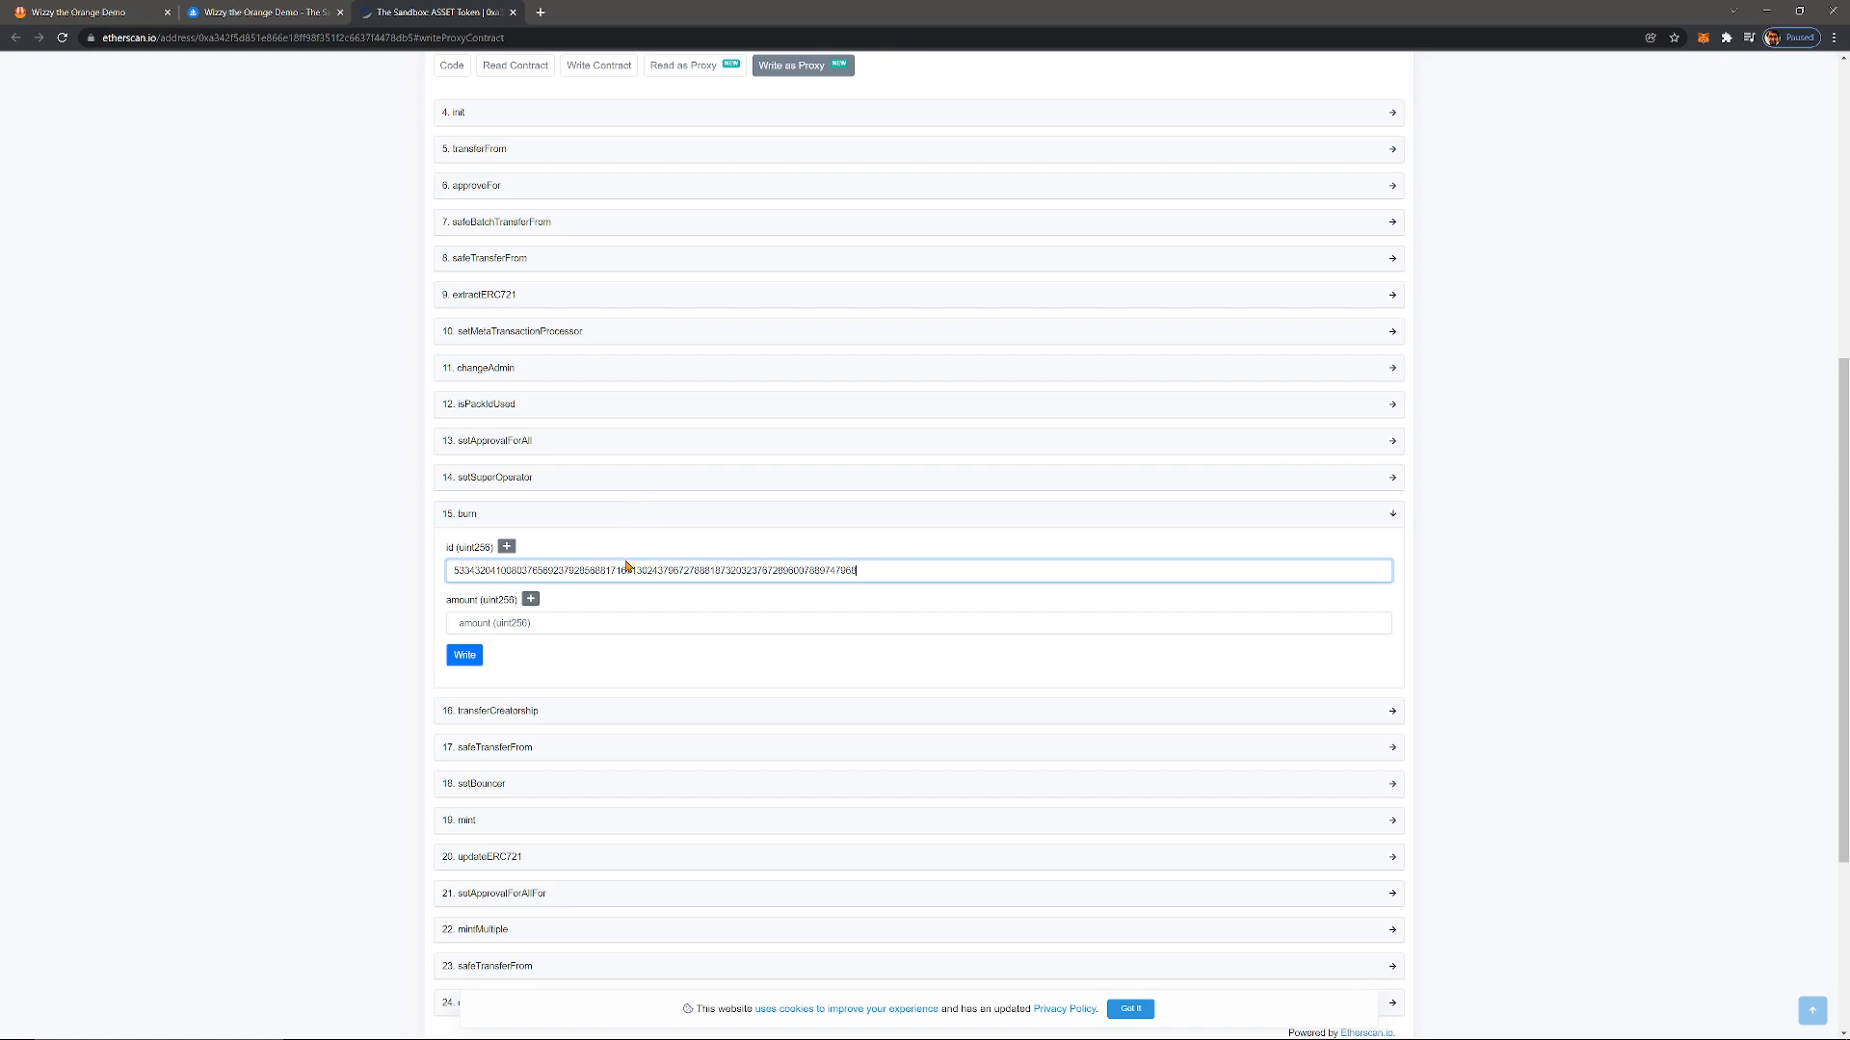
pyautogui.click(512, 624)
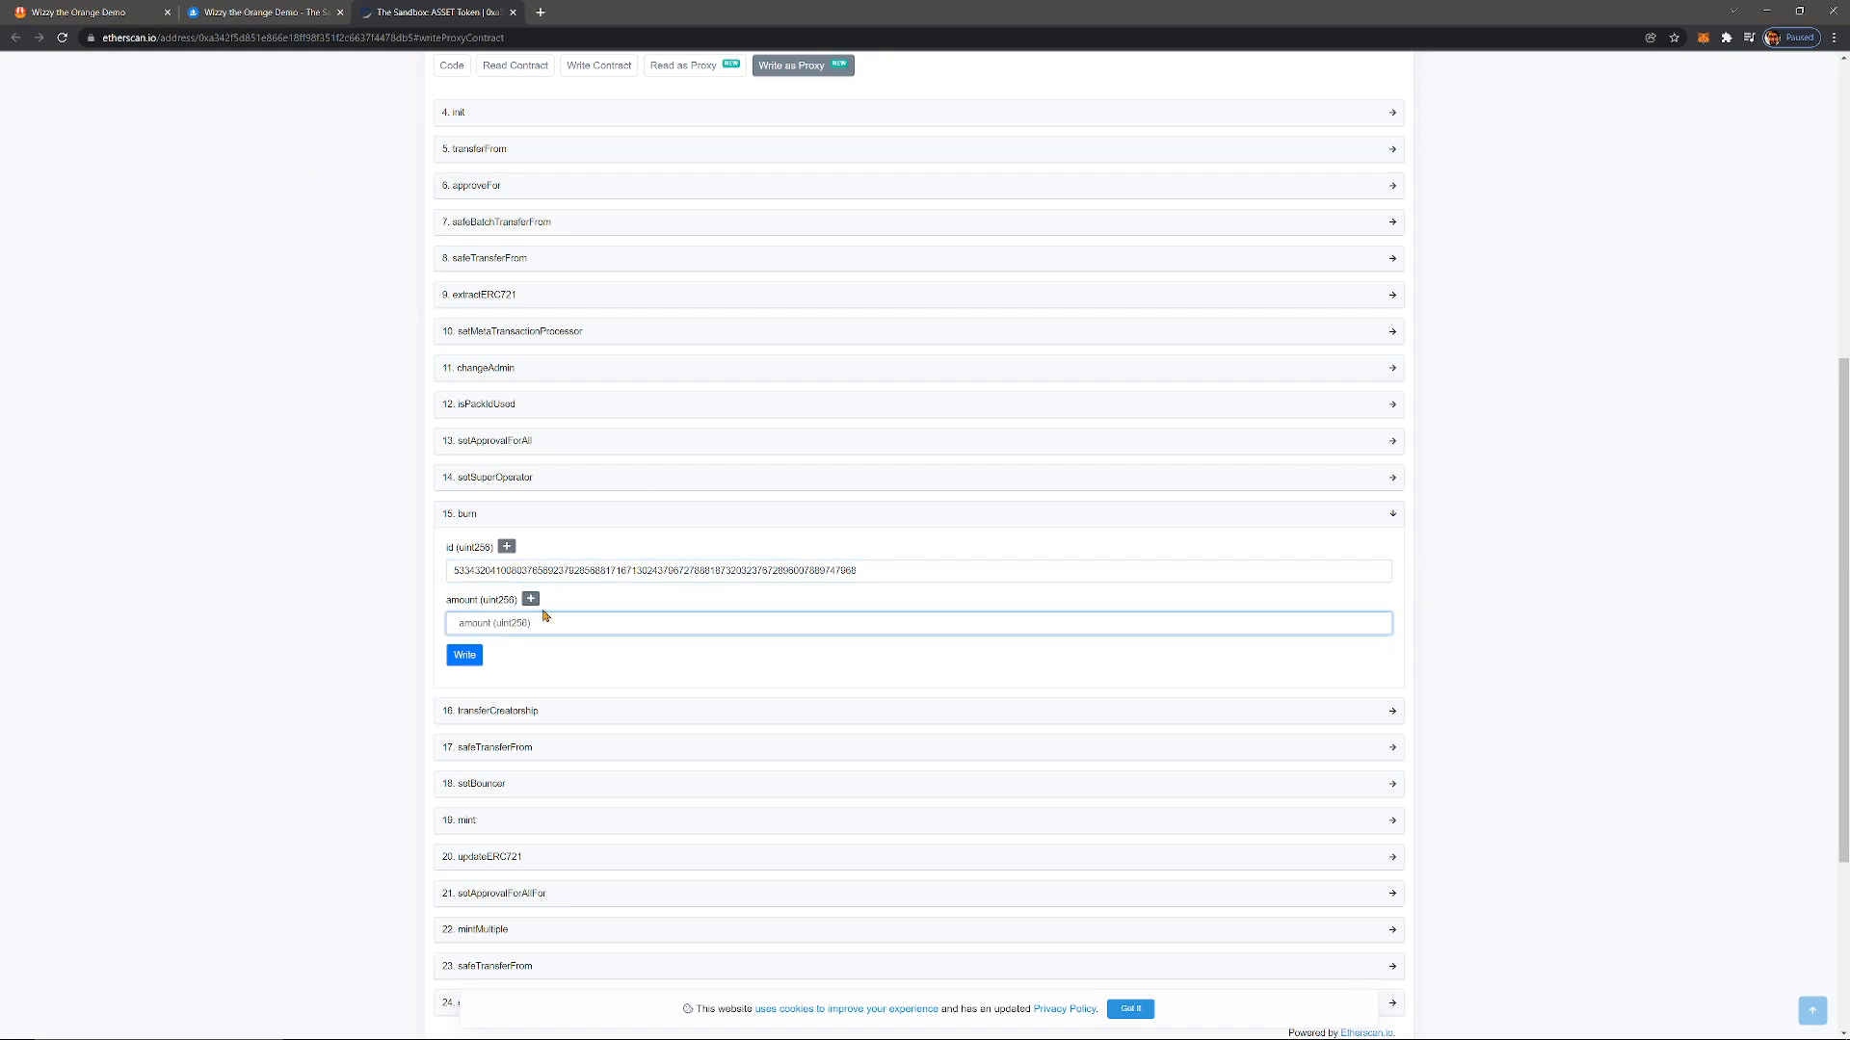
pyautogui.write('1')
pyautogui.click(364, 638)
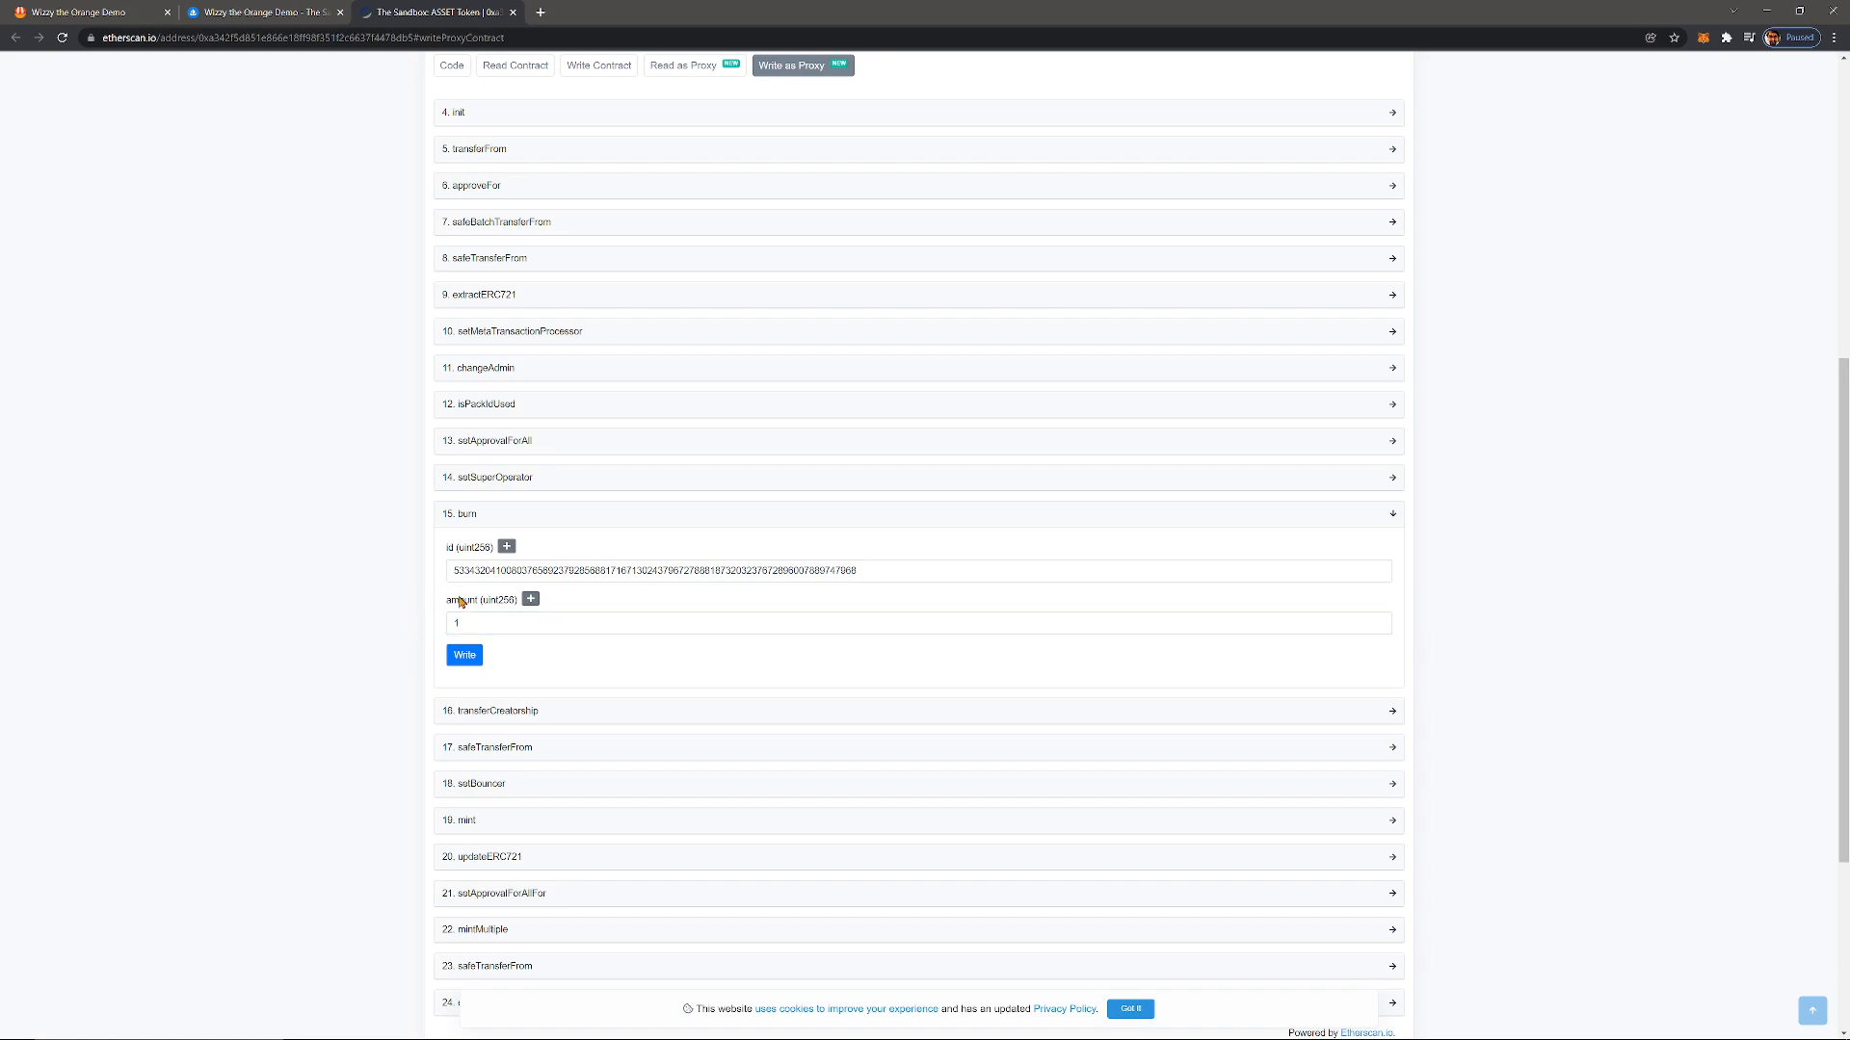
# - Reload the OpenSea asset page for reference and return to the Etherscan burn form
pyautogui.hotkey('ctrl', 'shift', 'Tab')
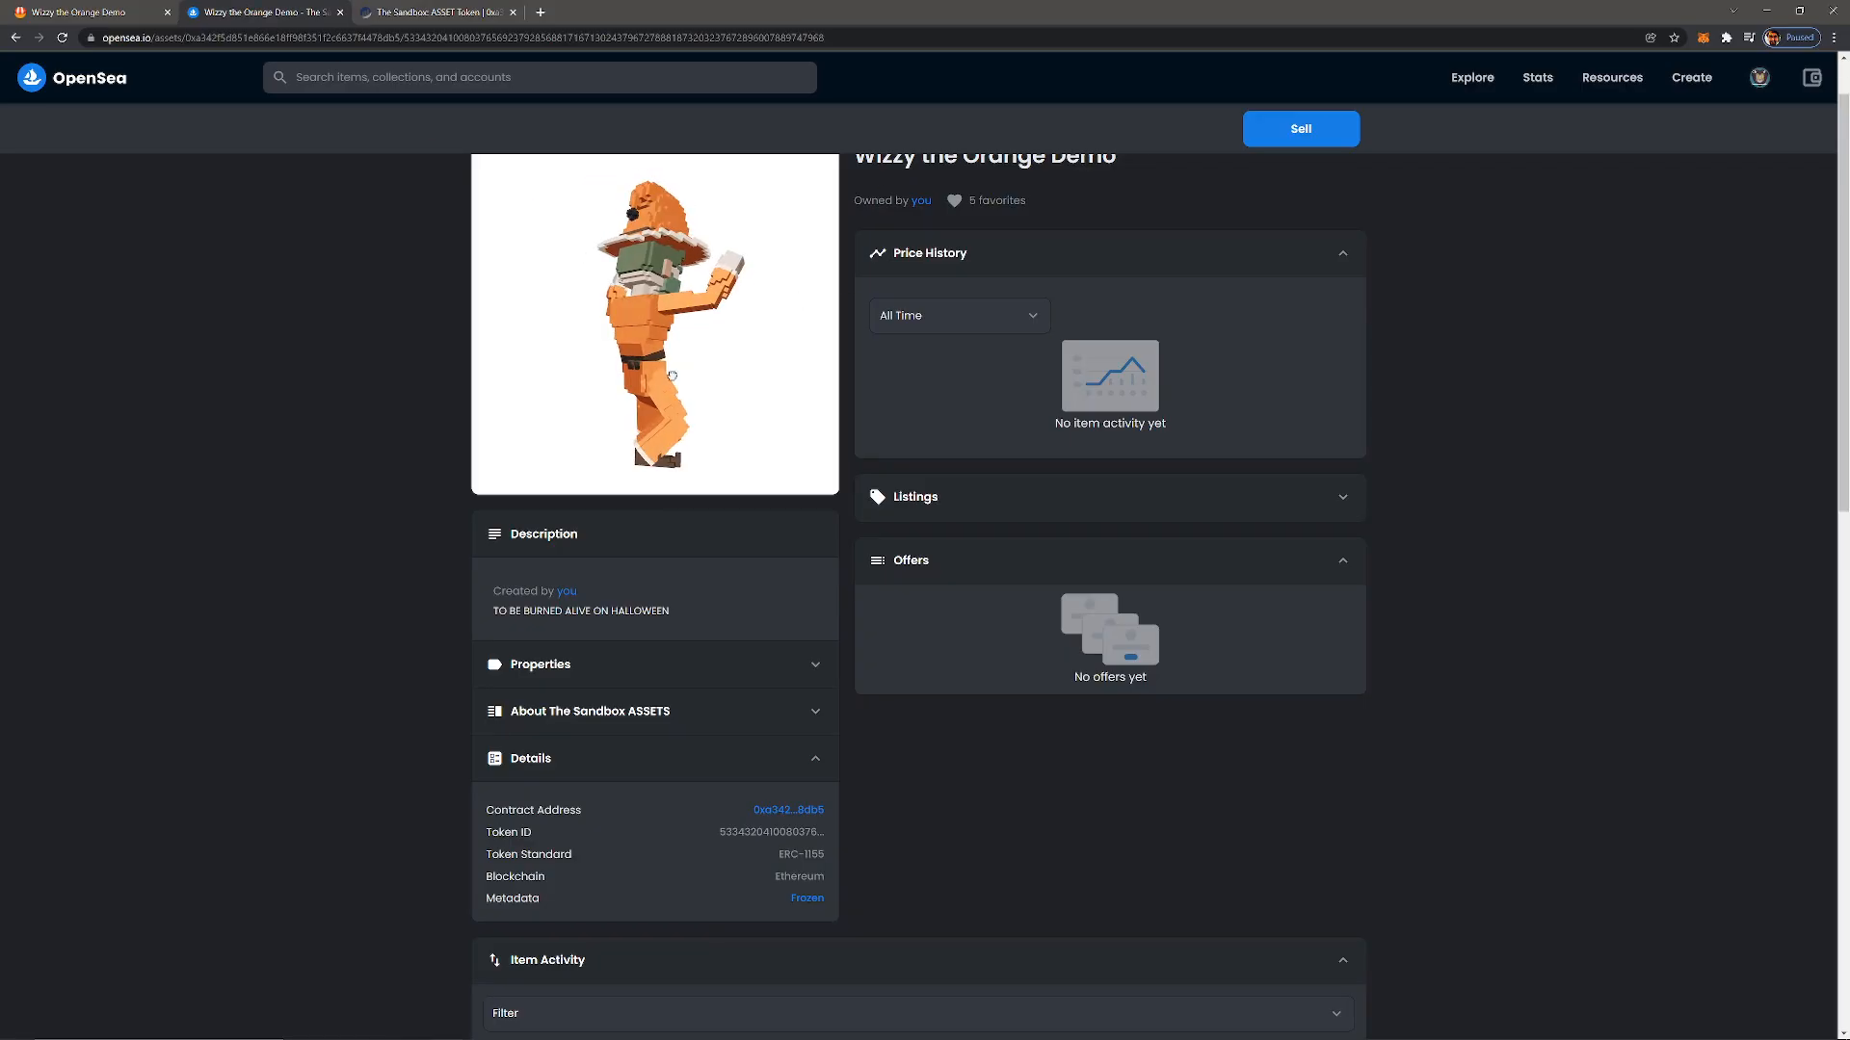
pyautogui.press('F5')
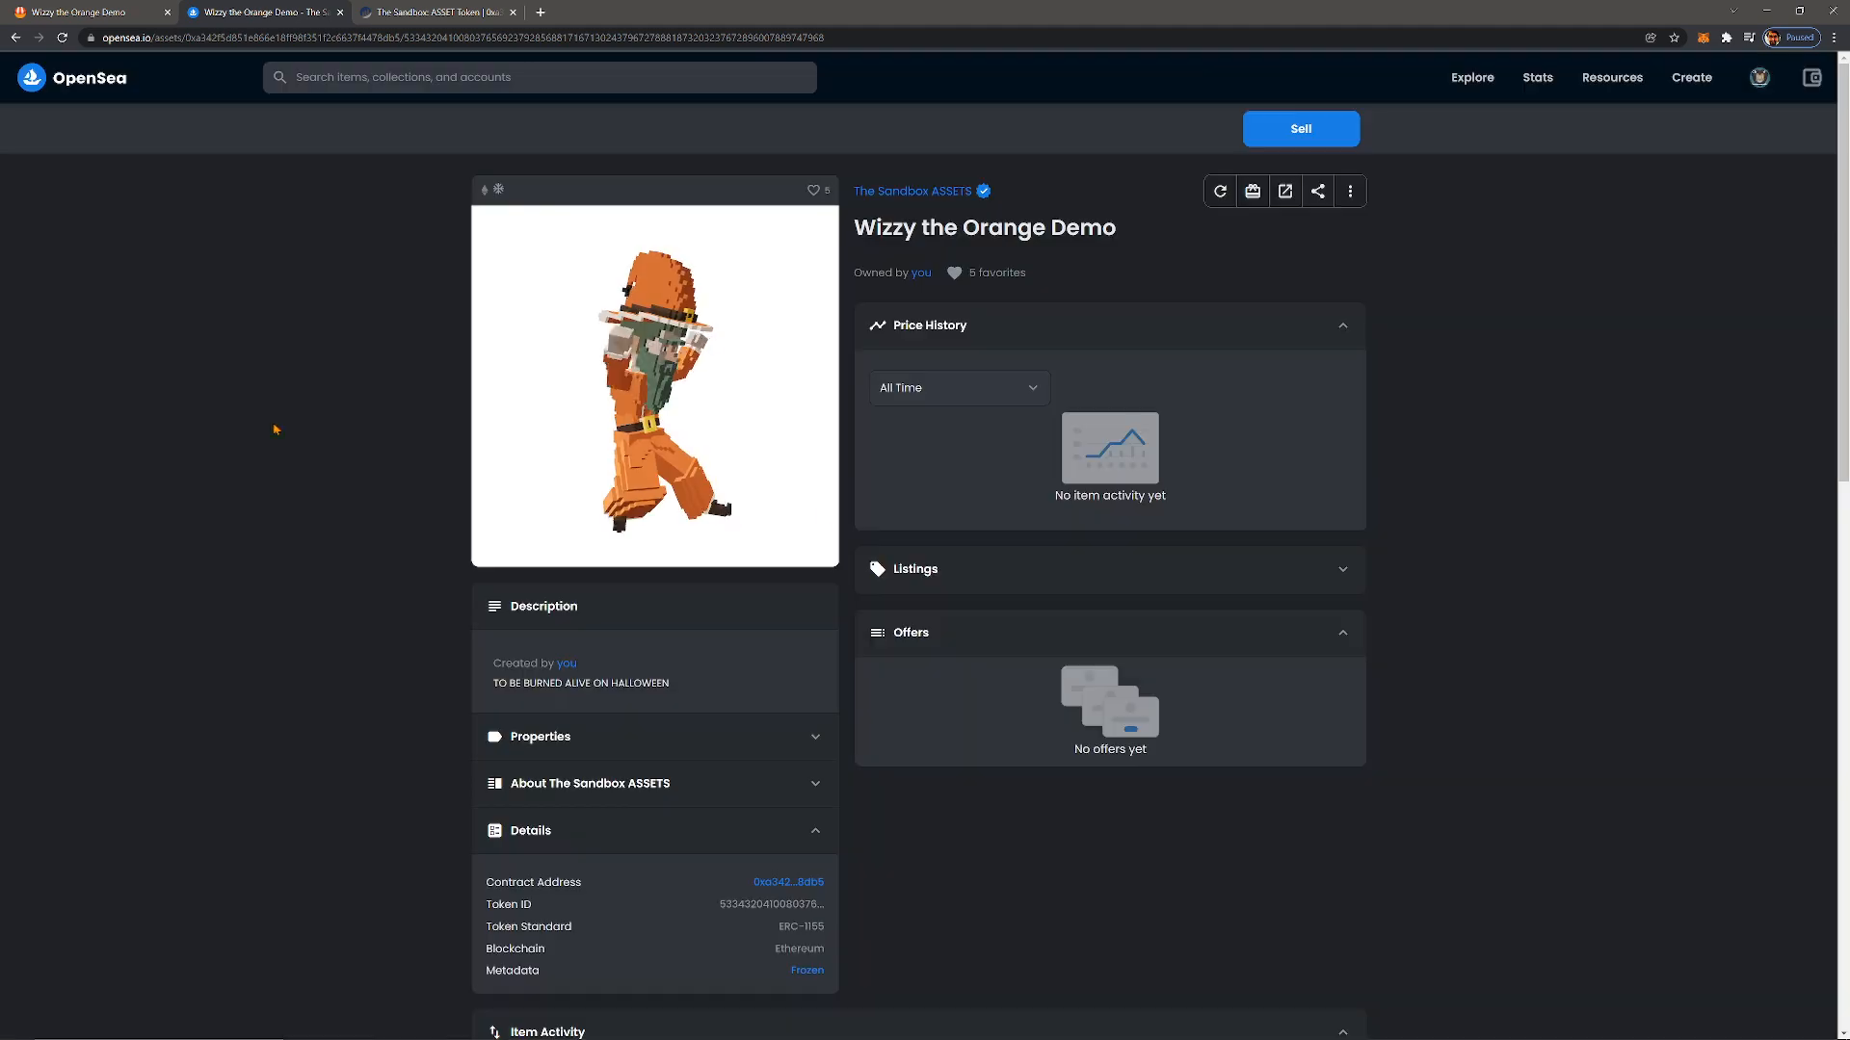
pyautogui.click(458, 10)
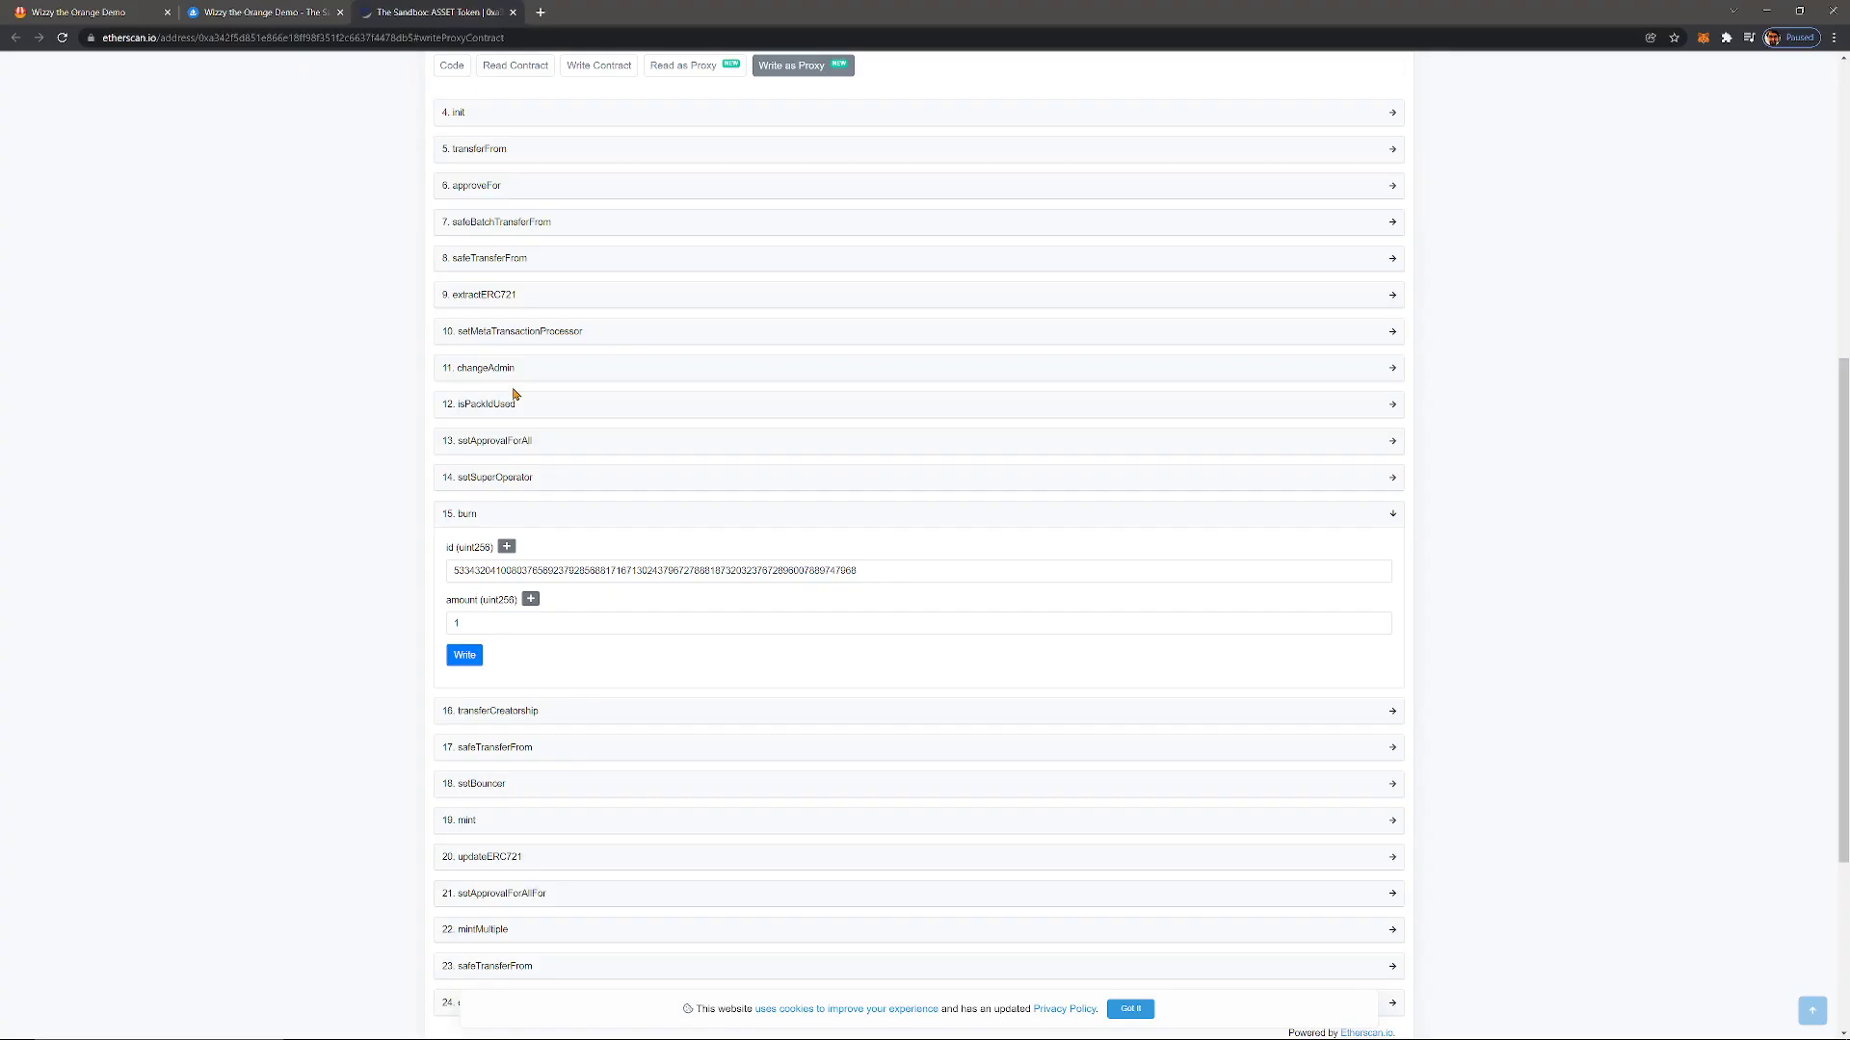
# - Write the burn call, confirm it in MetaMask, and view the pending transaction
pyautogui.click(466, 657)
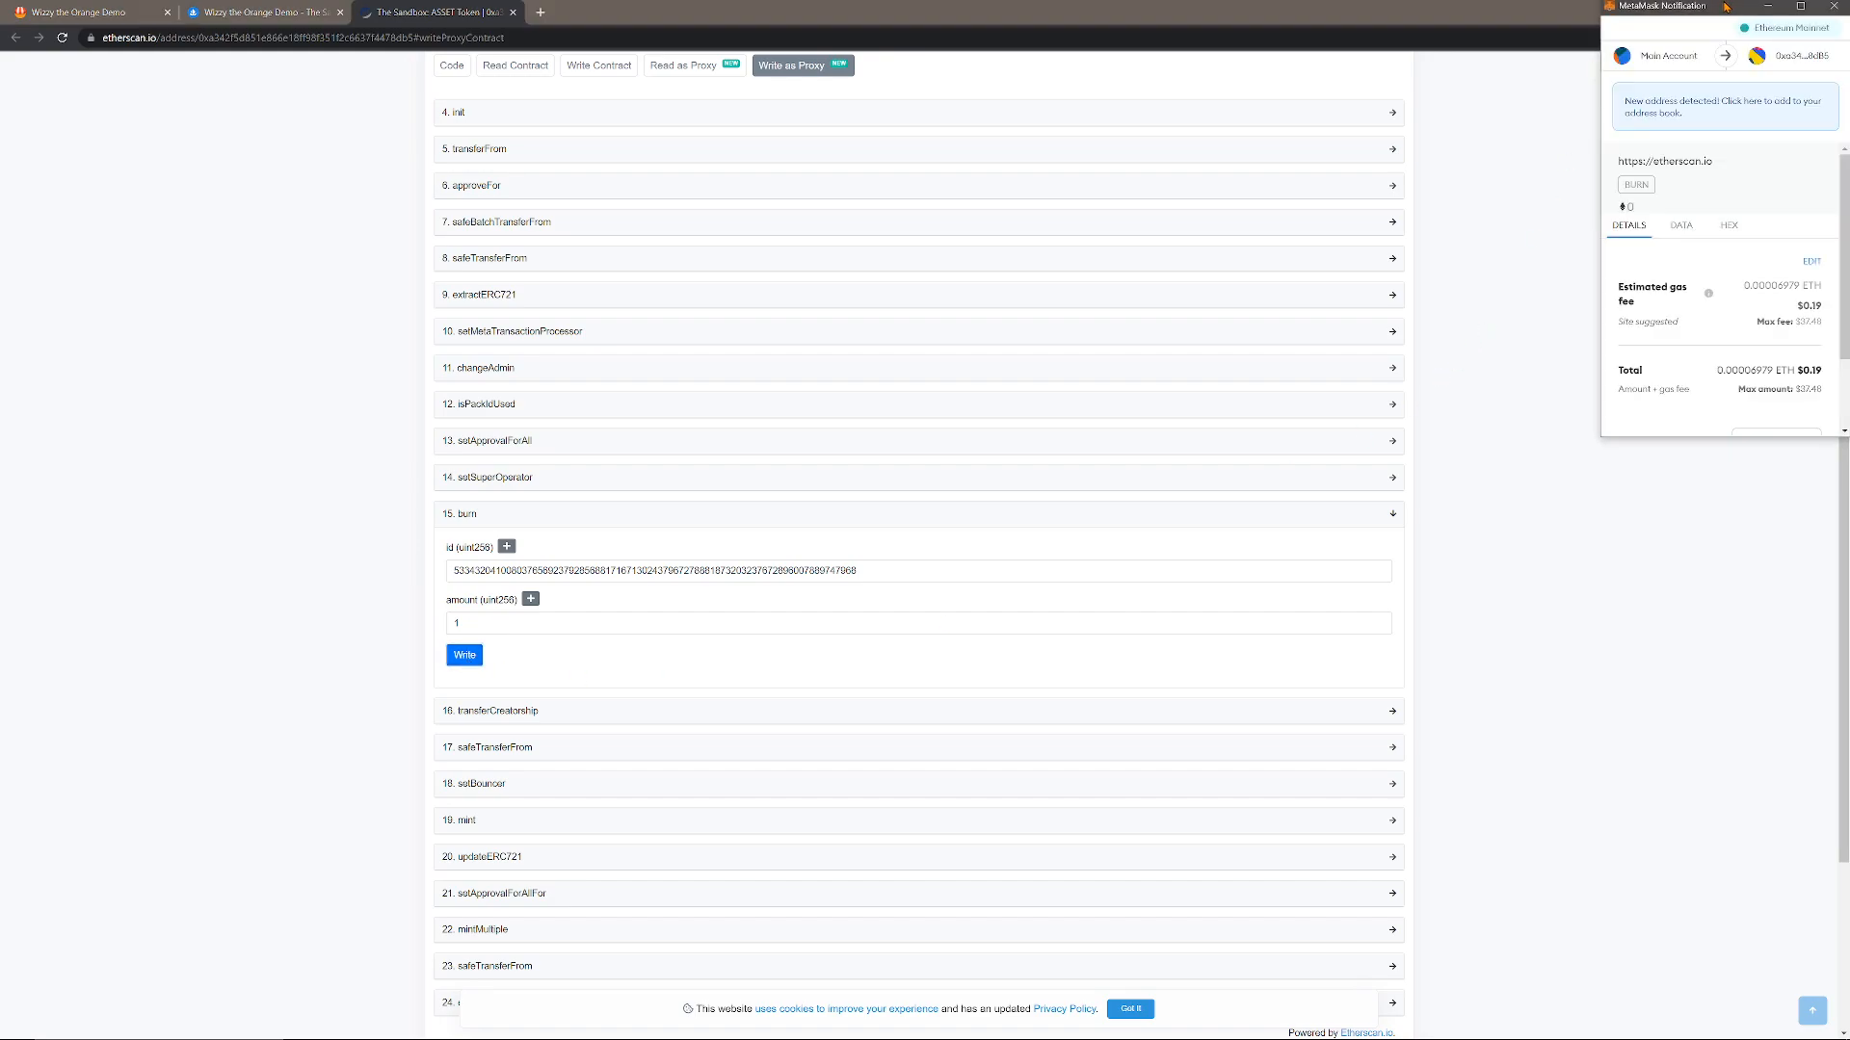
pyautogui.moveTo(1710, 41); pyautogui.dragTo(1620, 190)
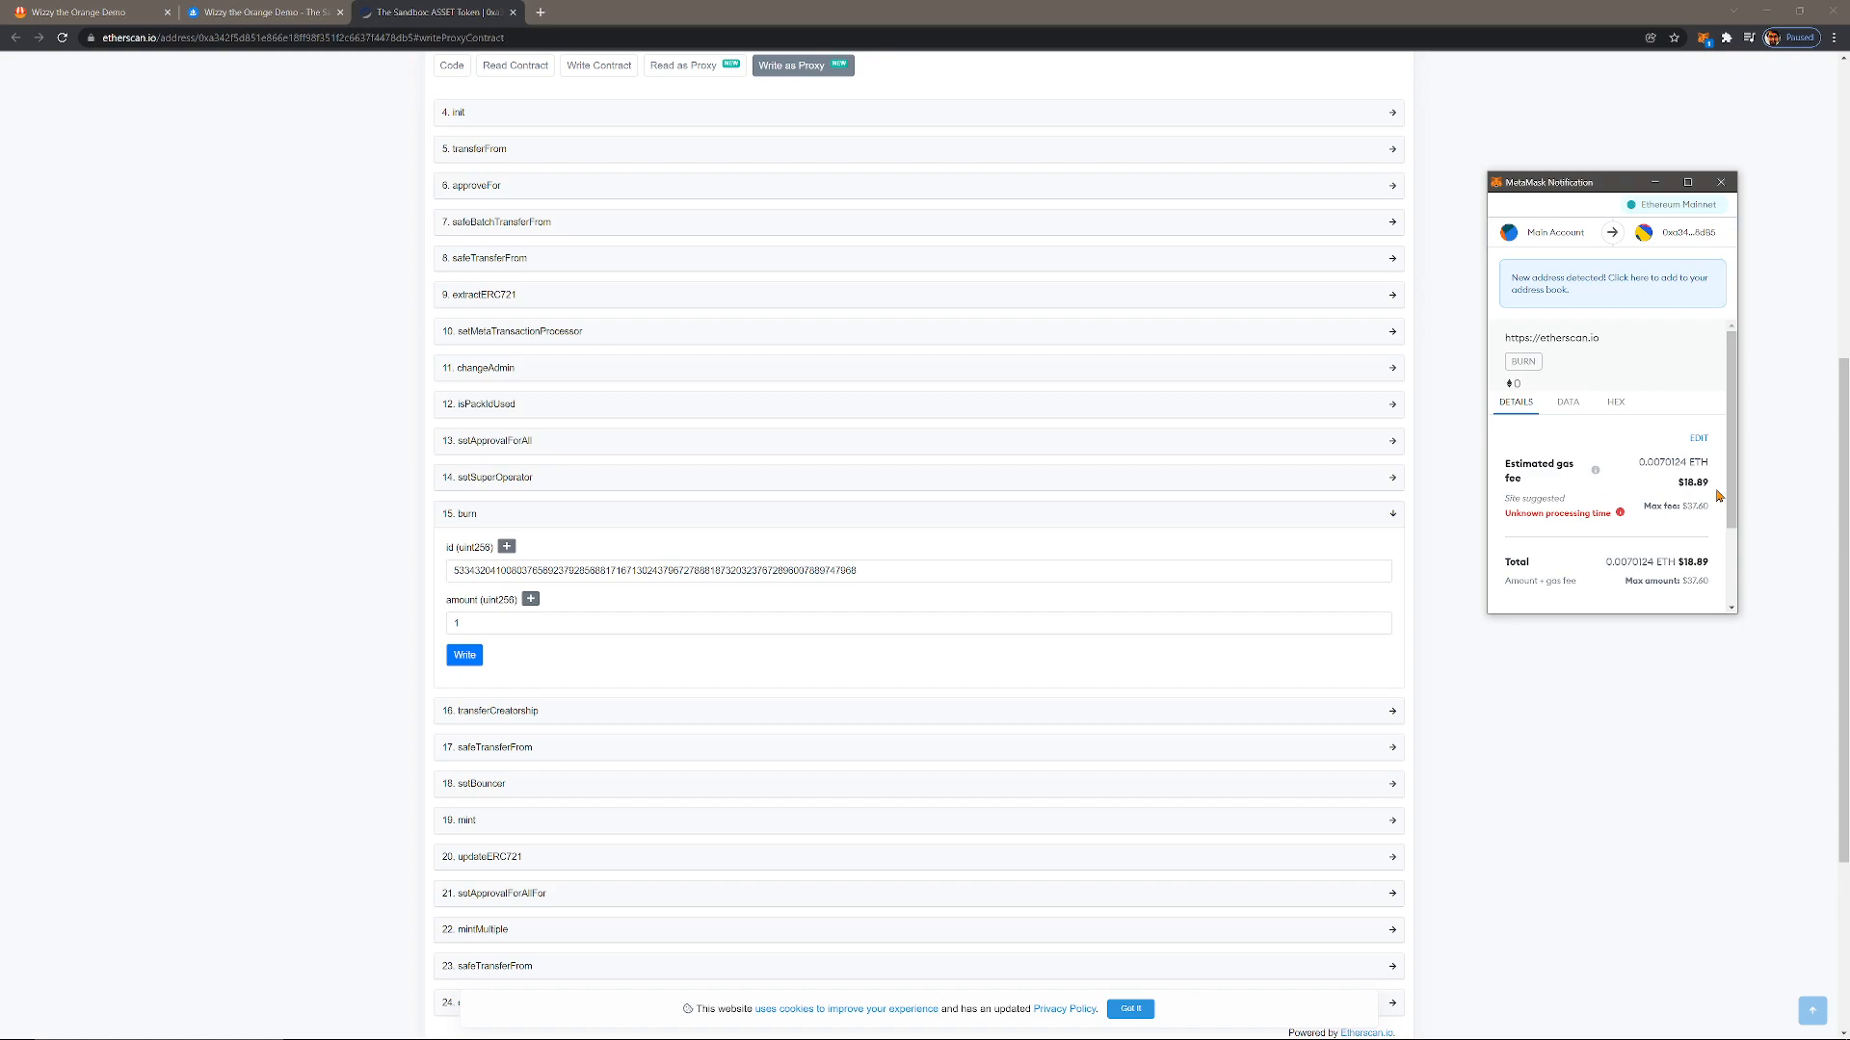
pyautogui.scroll(-2, 1715, 494)
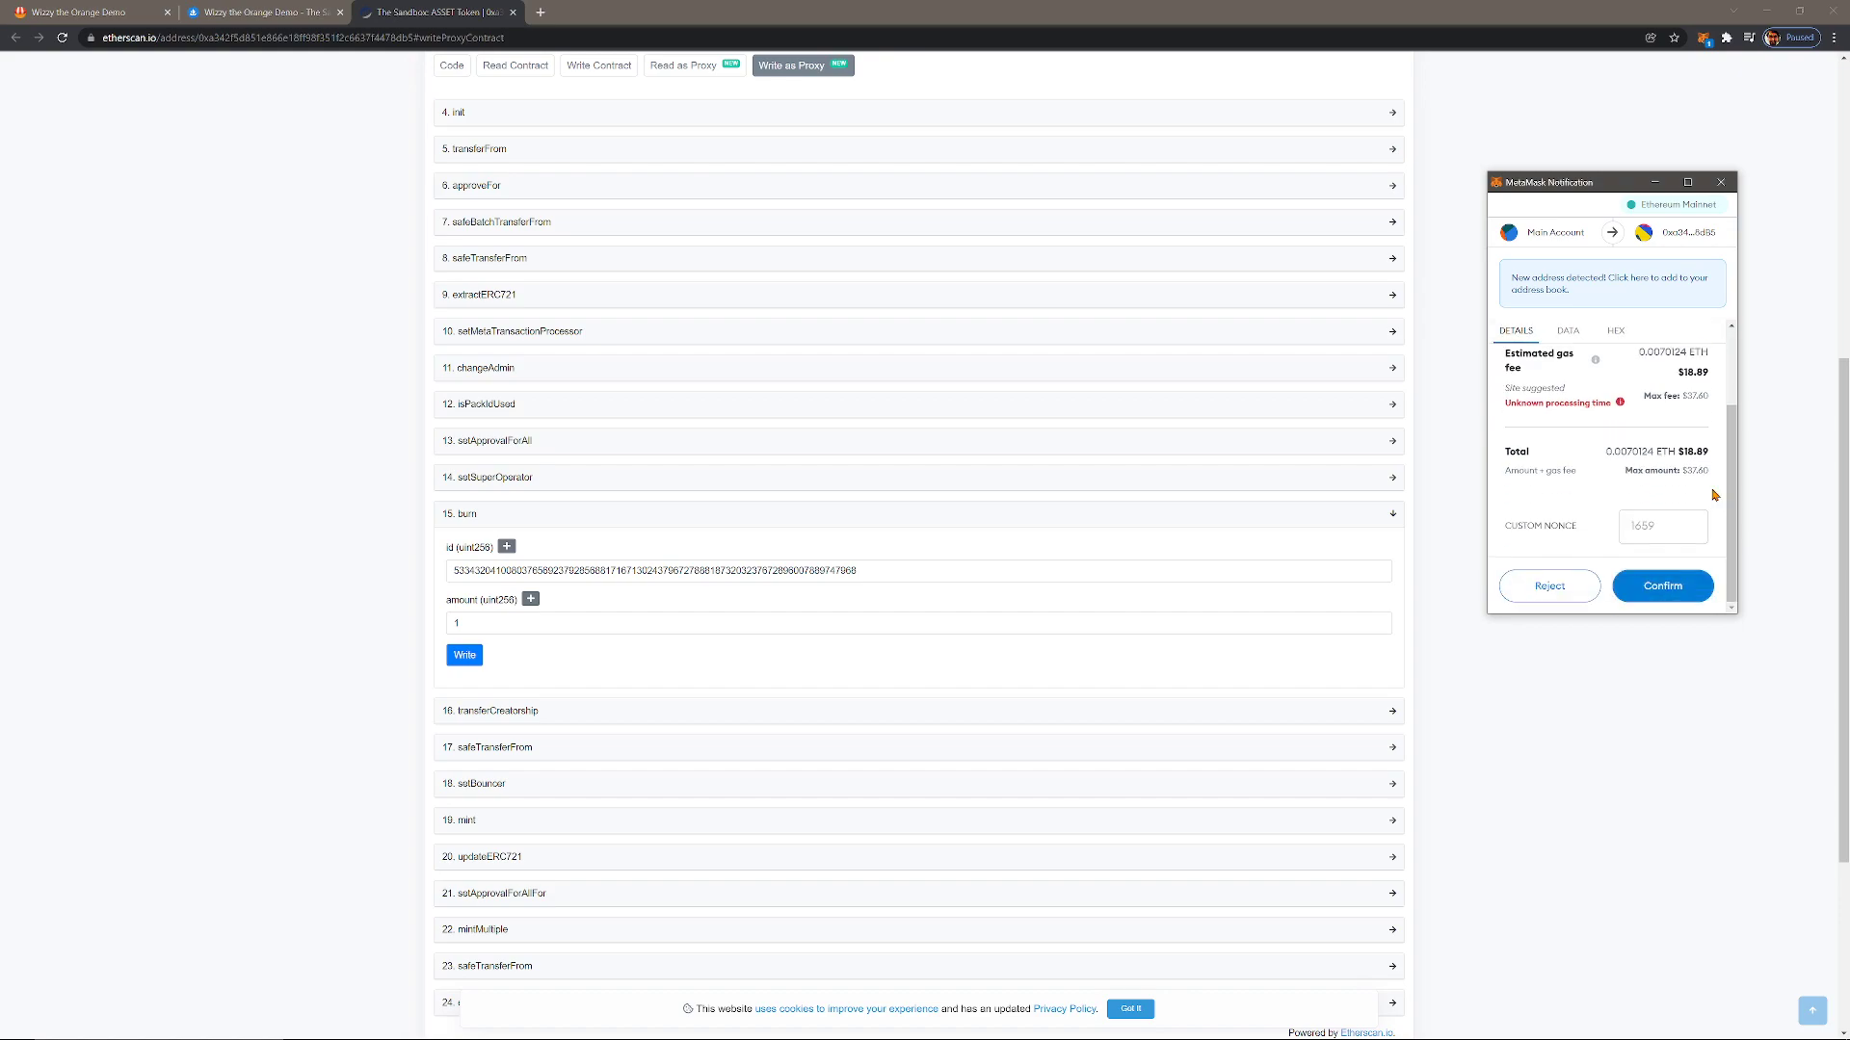
pyautogui.click(1667, 592)
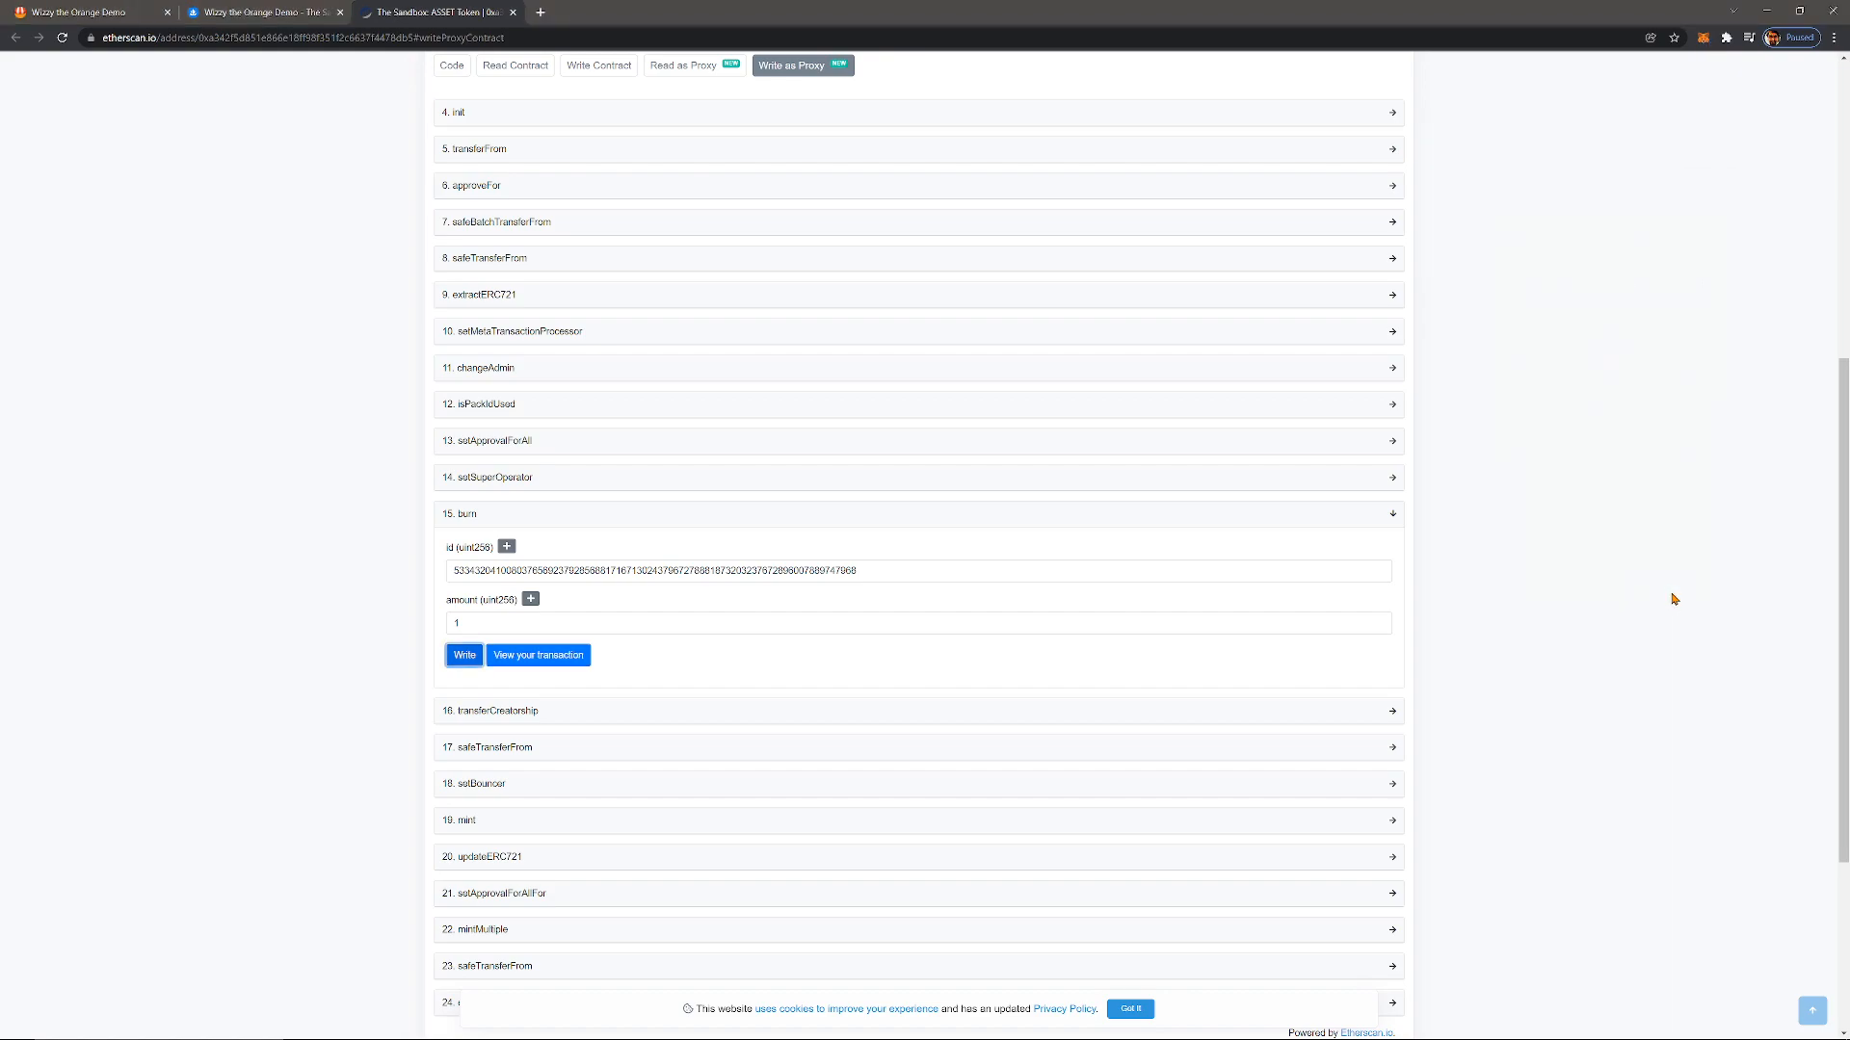
pyautogui.click(540, 655)
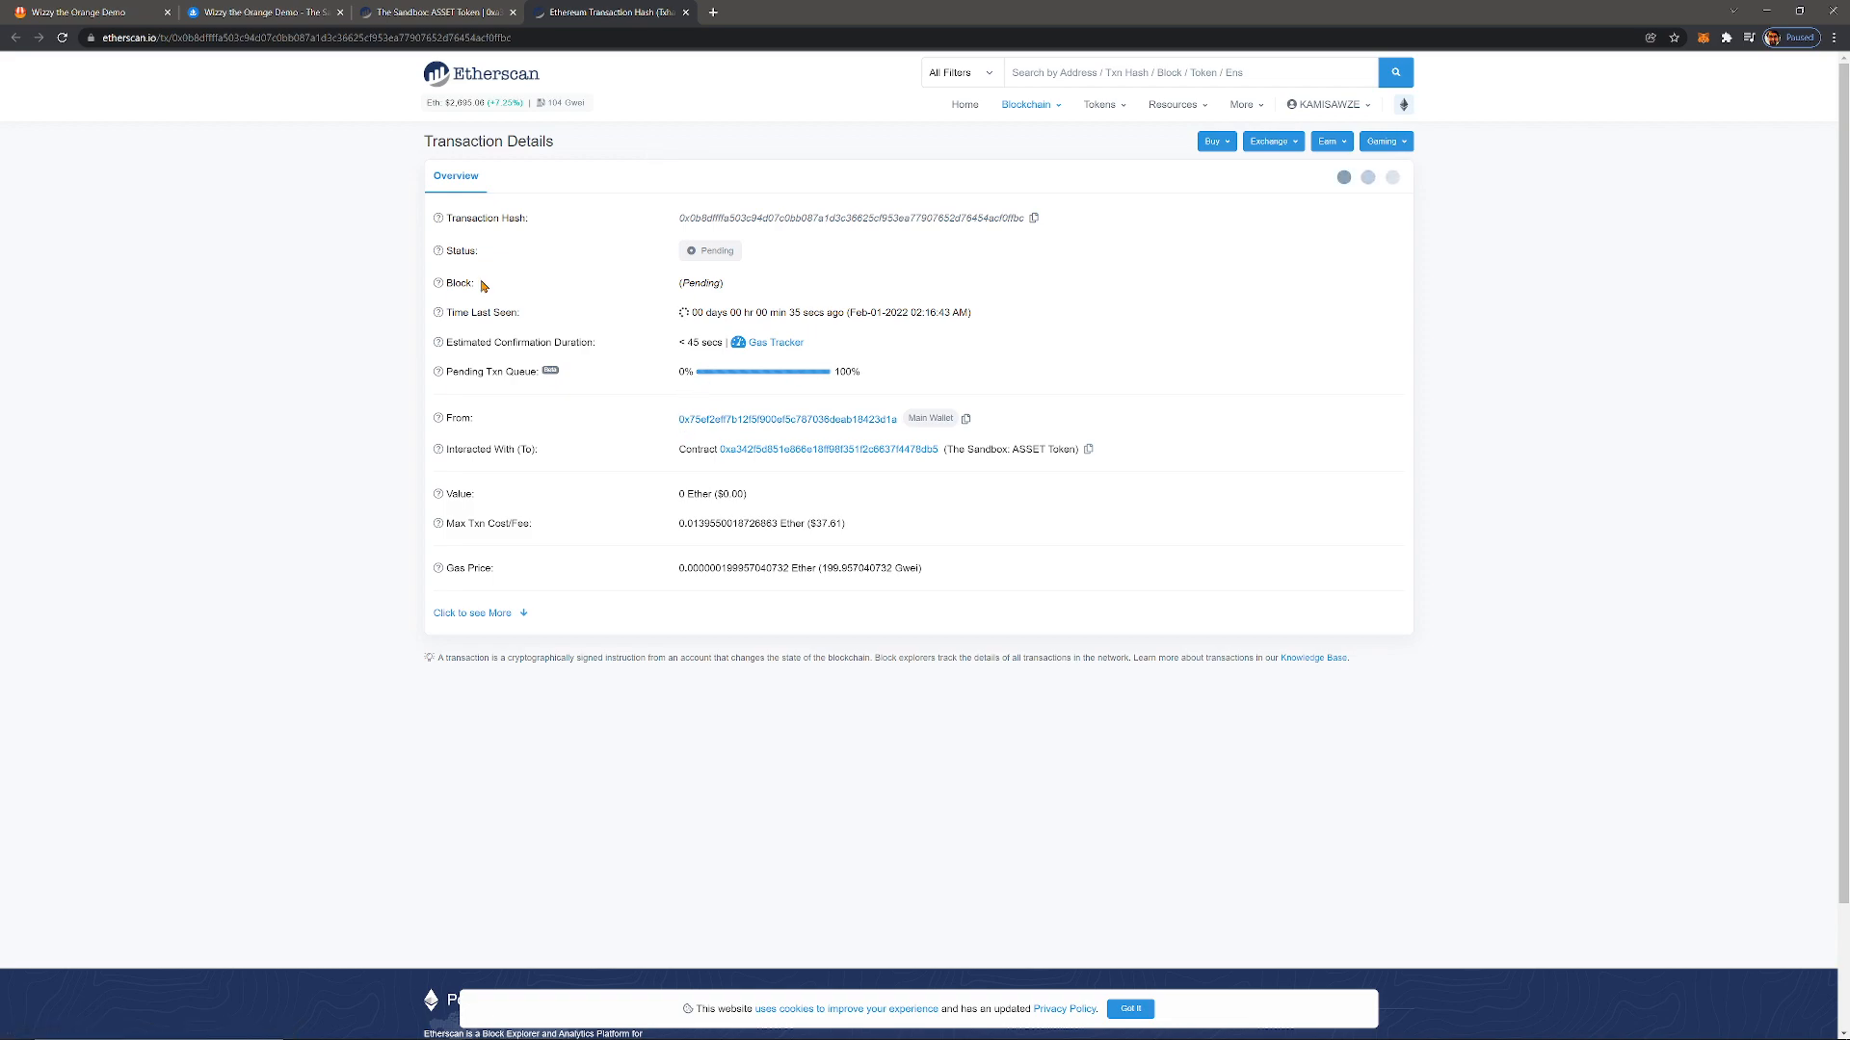
# - Verify the transaction shows Success, then view the OpenSea page now owned by NullAddress
pyautogui.click(113, 12)
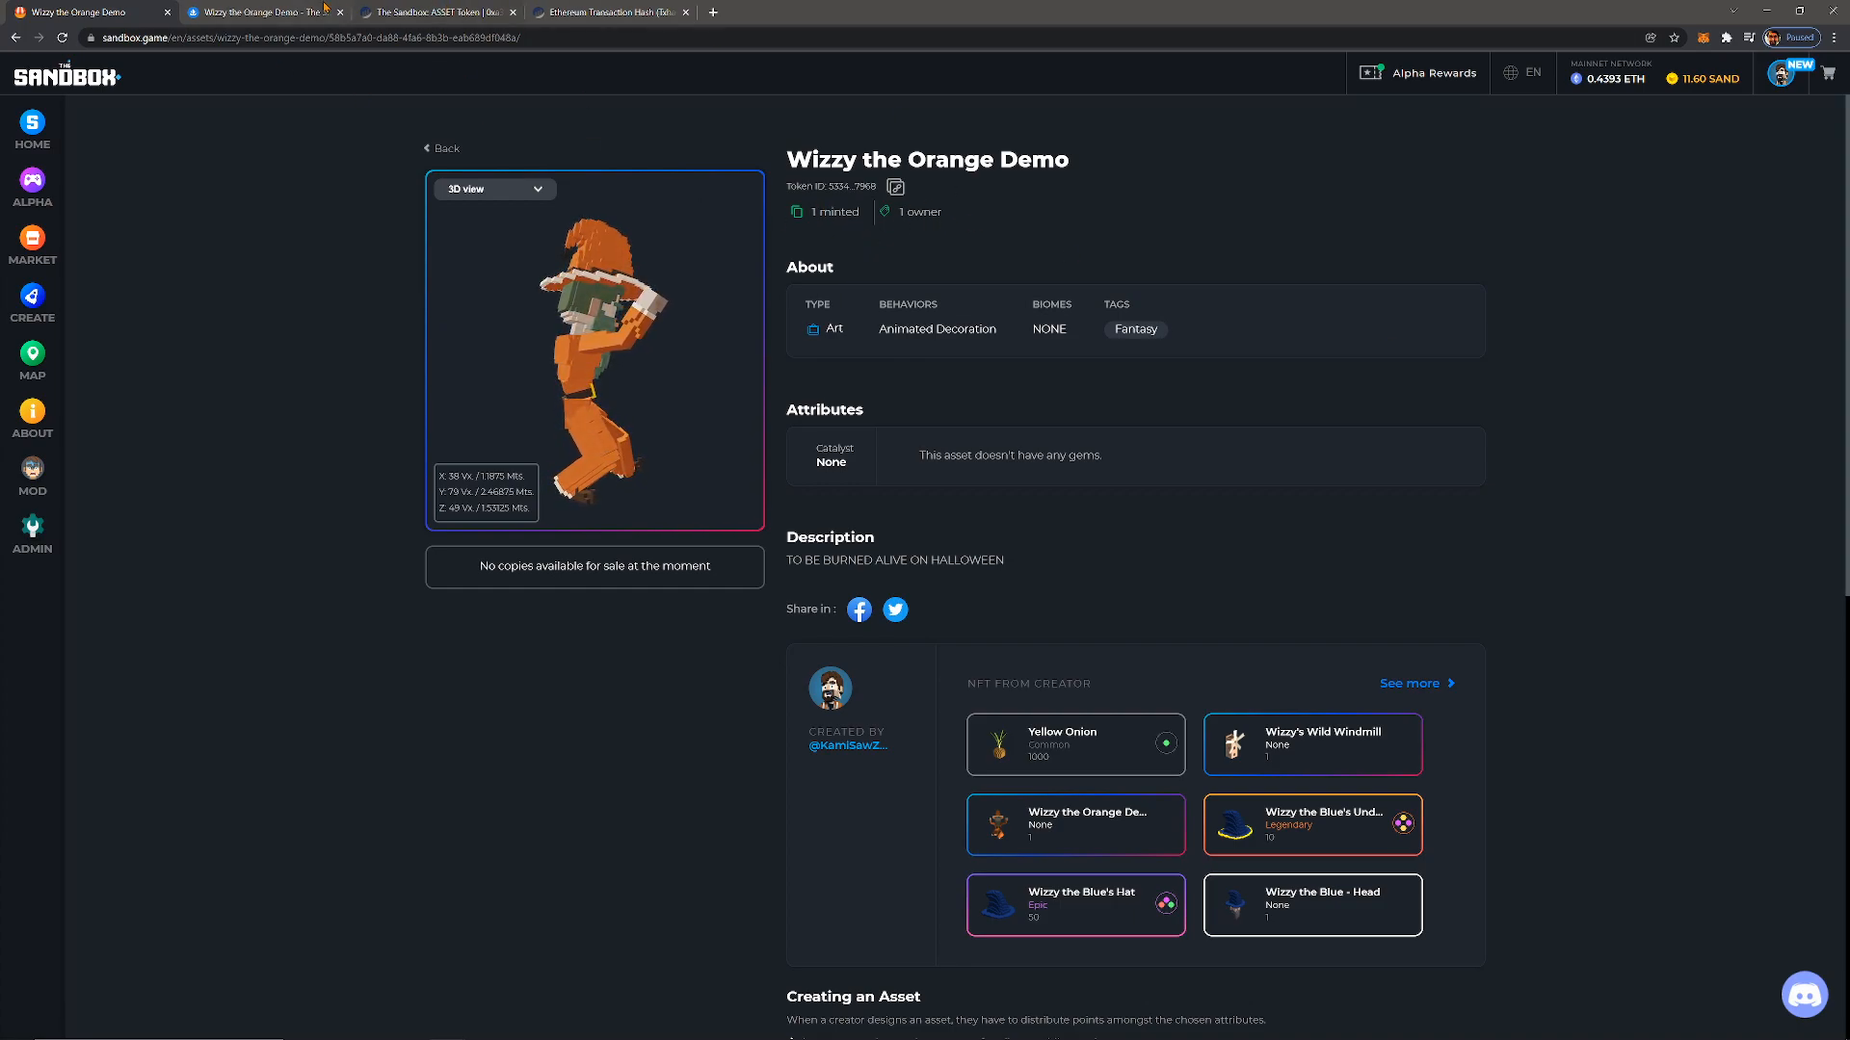
pyautogui.click(578, 11)
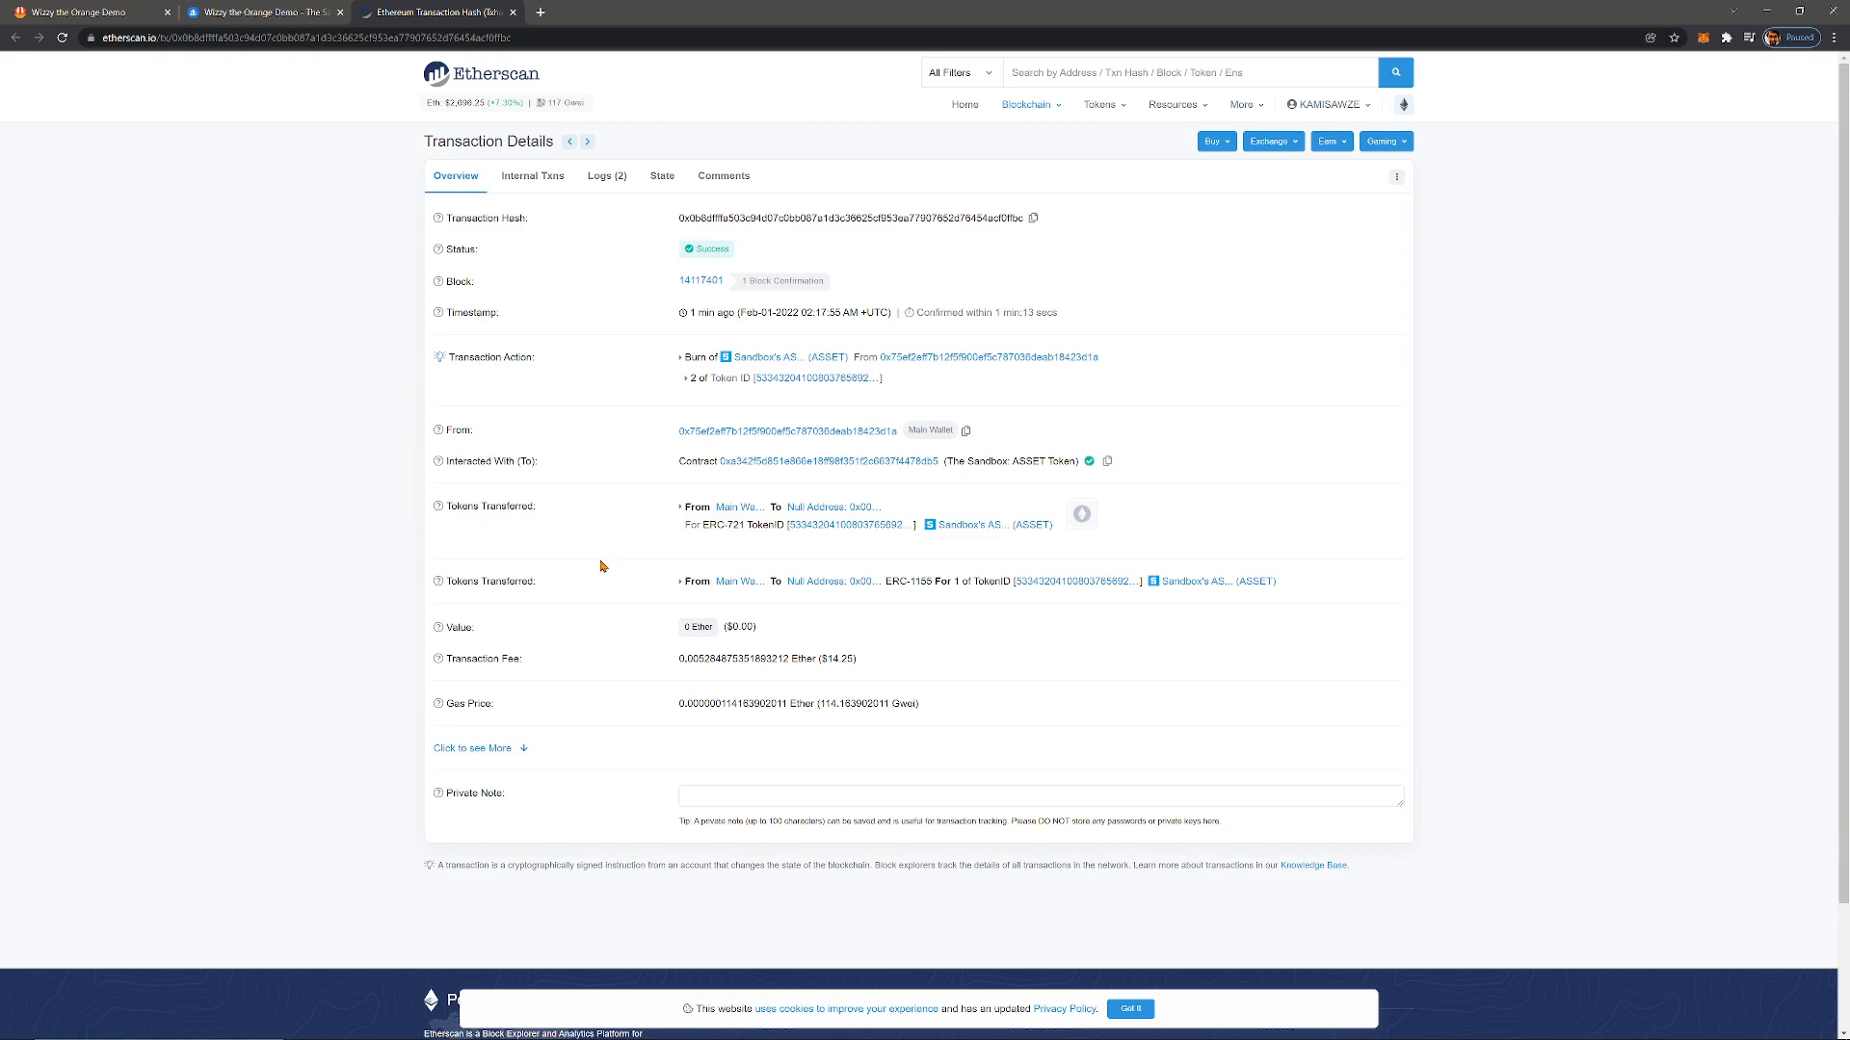
pyautogui.click(243, 12)
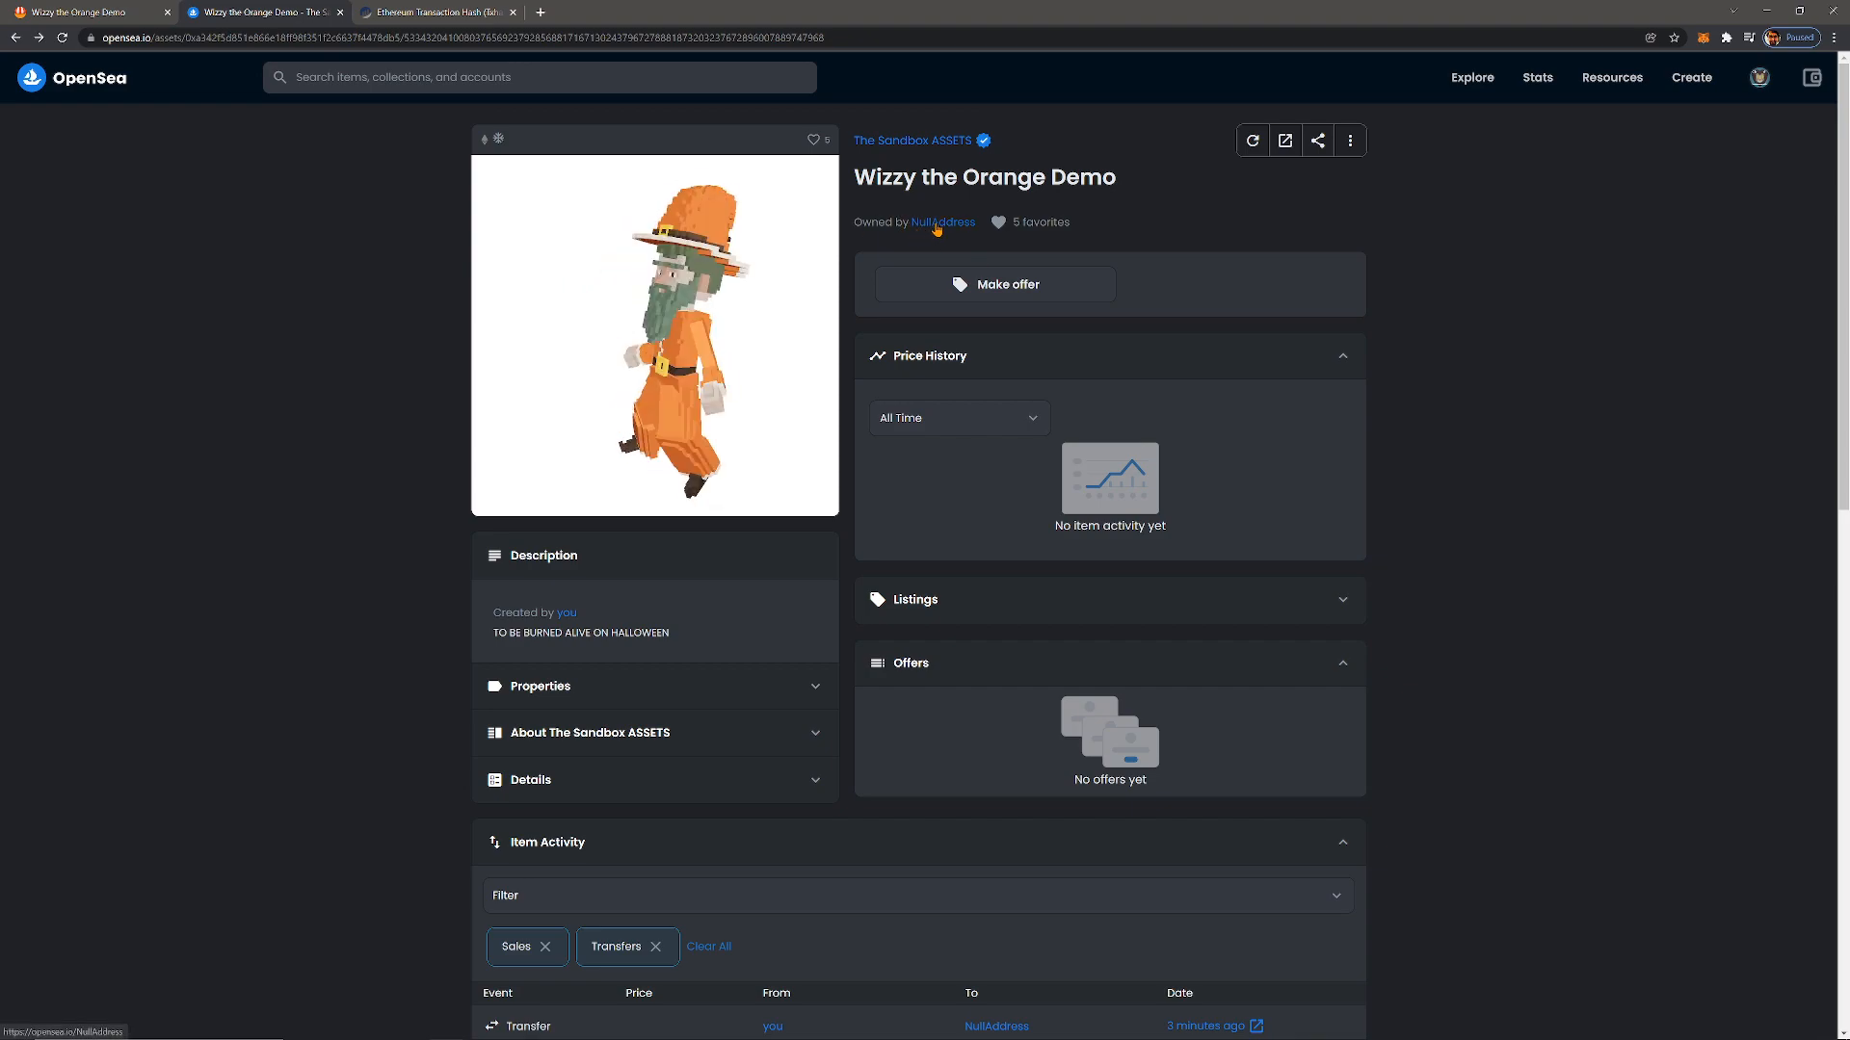
# - Switch to the Sandbox inventory page listing Wizzy the Orange Demo with 0 copies
pyautogui.click(96, 13)
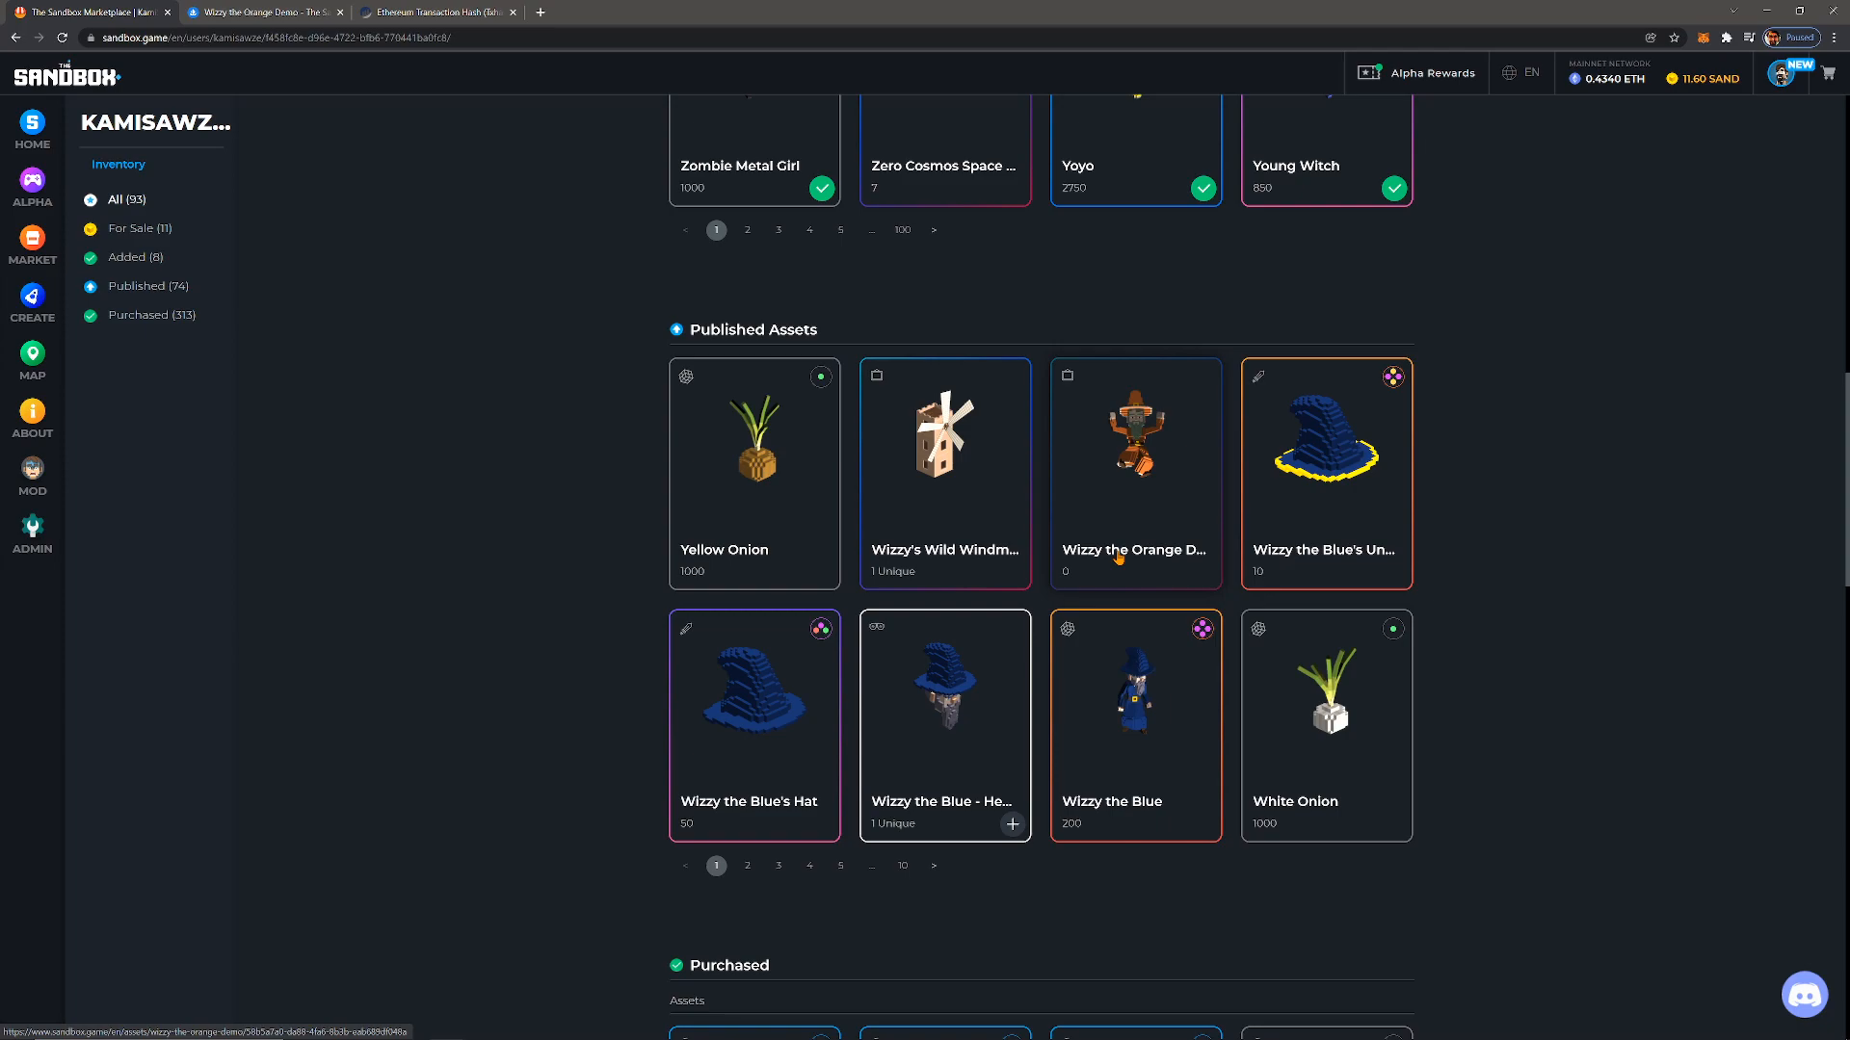
# - Open the Wizzy the Orange Demo asset page showing no copies for sale and rotate its model
pyautogui.click(1117, 557)
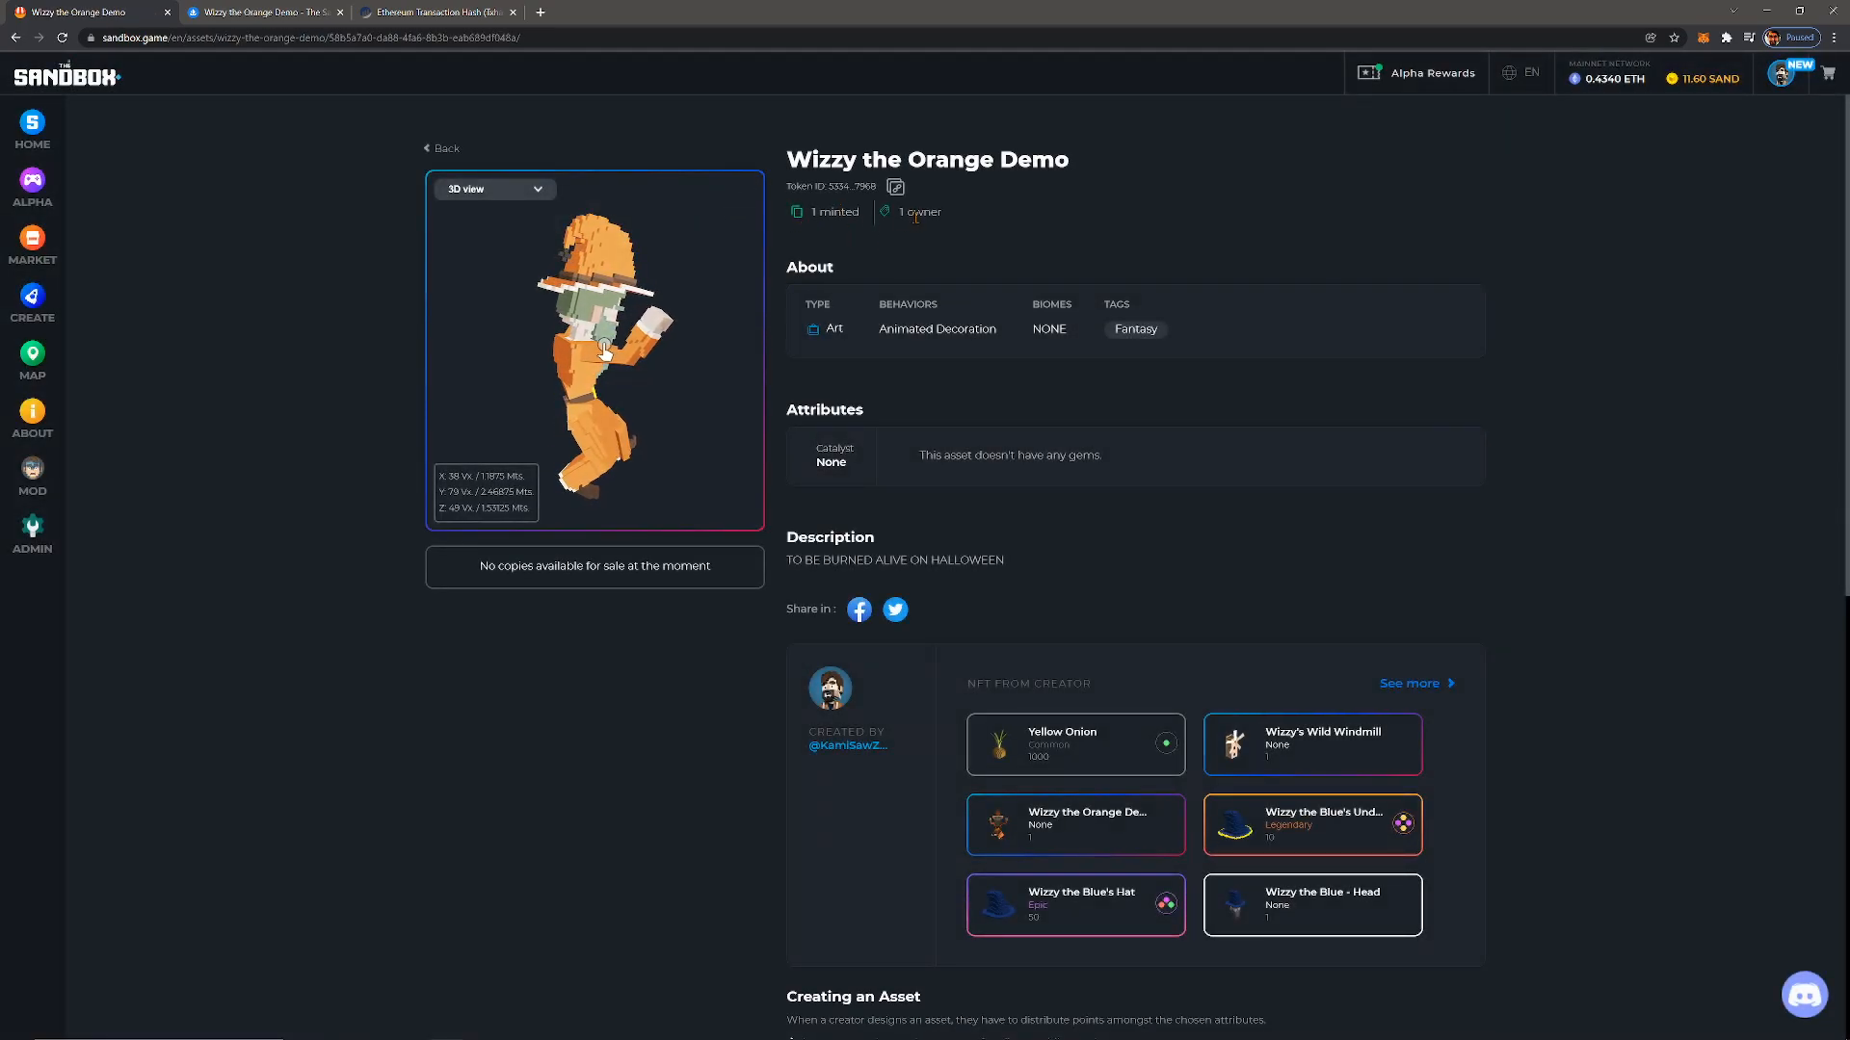
pyautogui.moveTo(612, 352); pyautogui.dragTo(540, 318)
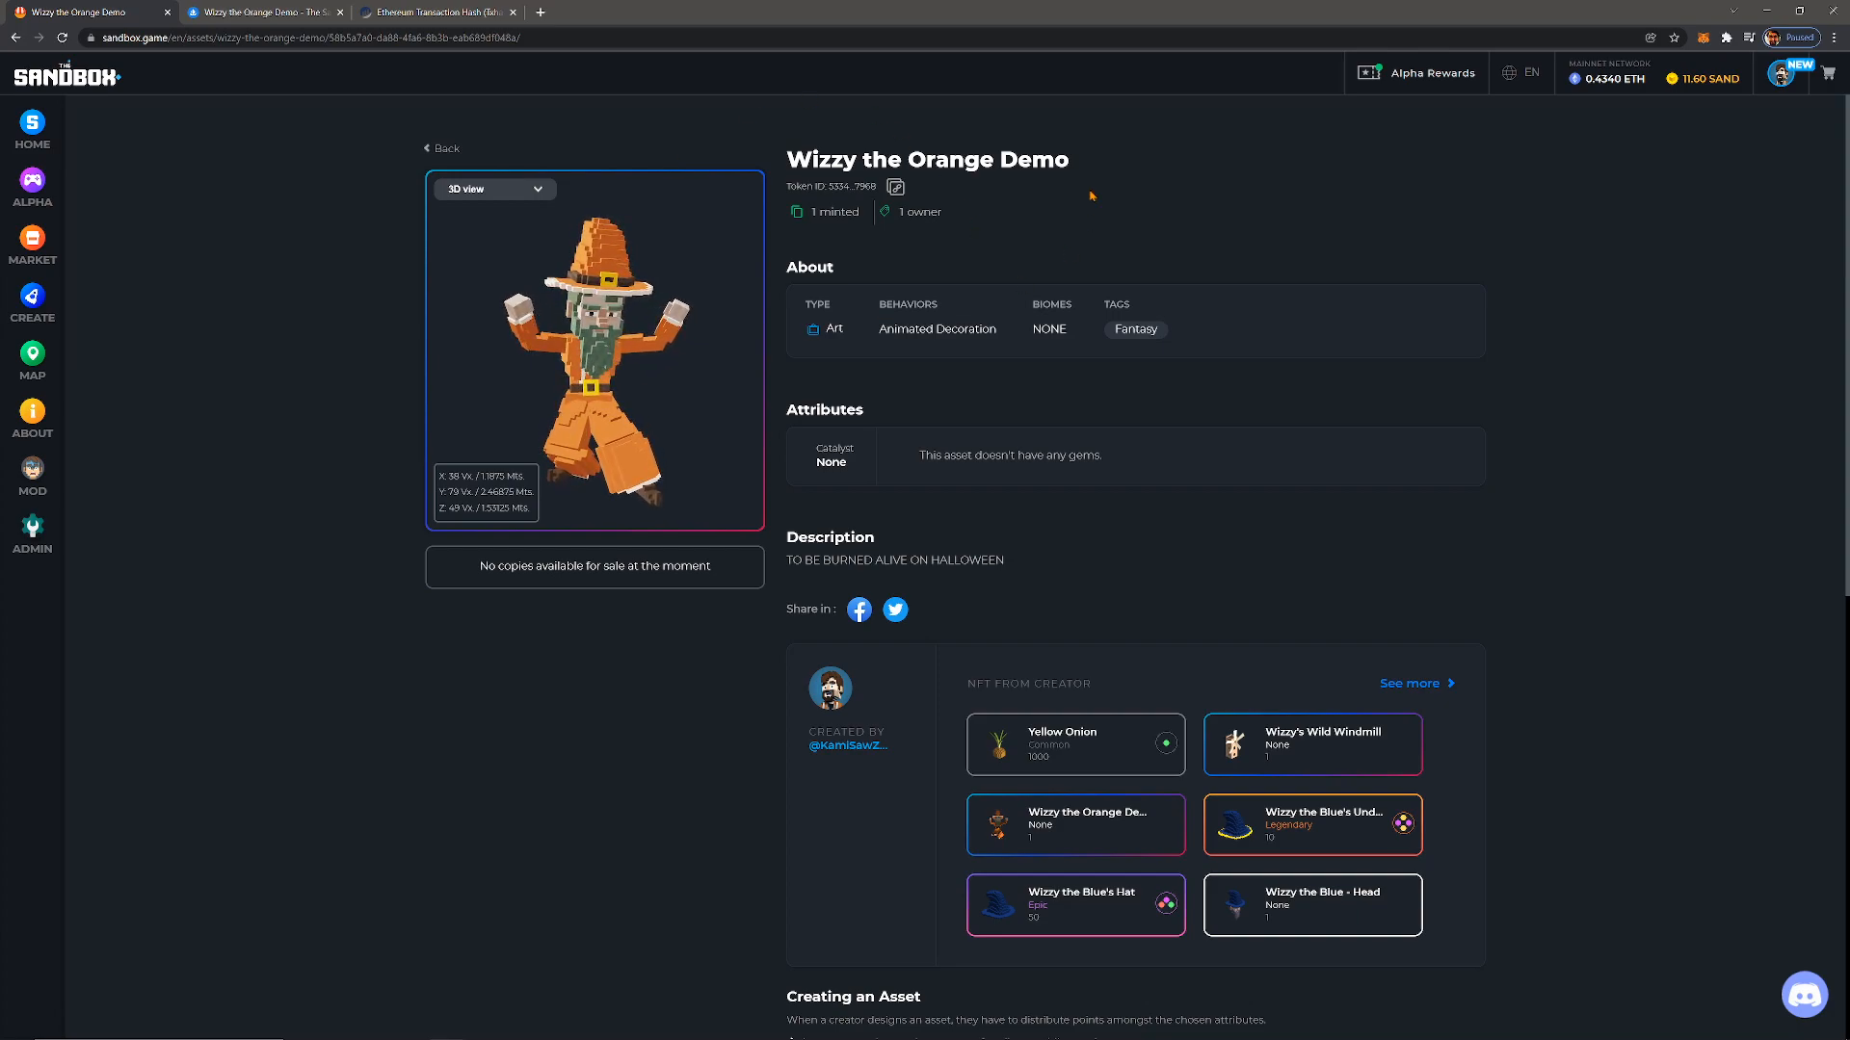